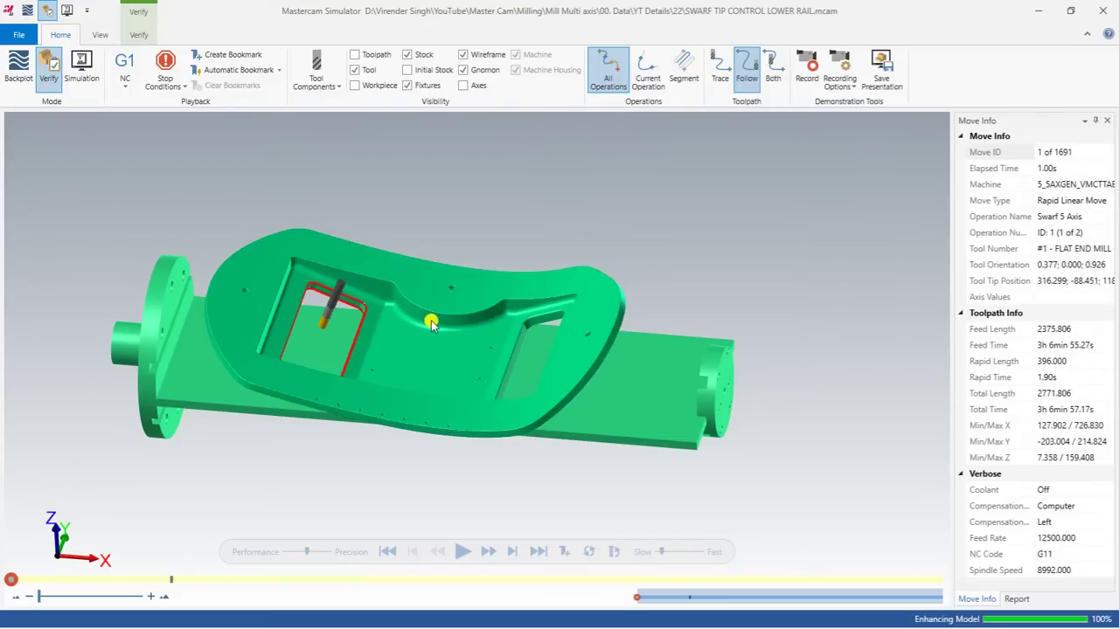
Play the verification of the swarf operations to the end and minimize the simulator.
scroll(390, 357, "up", 2)
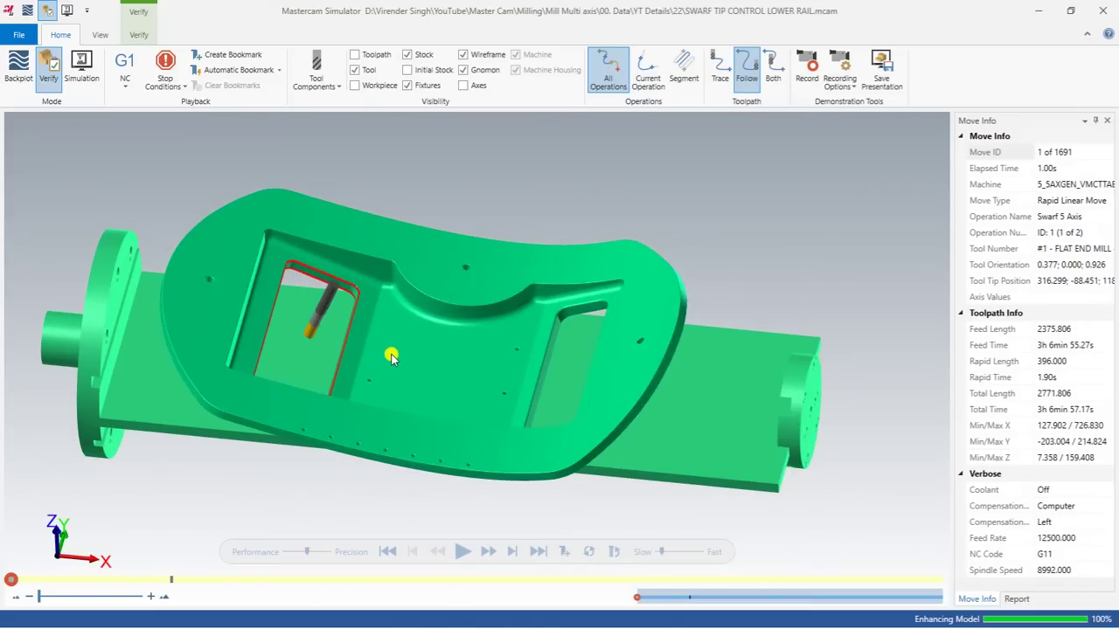
middle_click_drag(391, 357, 386, 346)
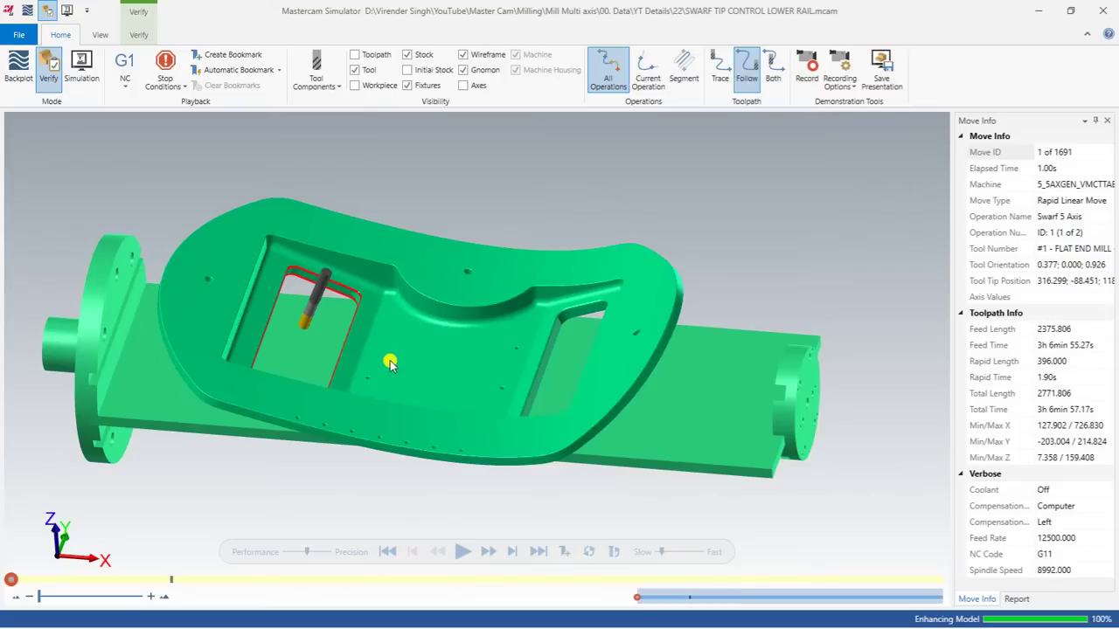
left_click(463, 551)
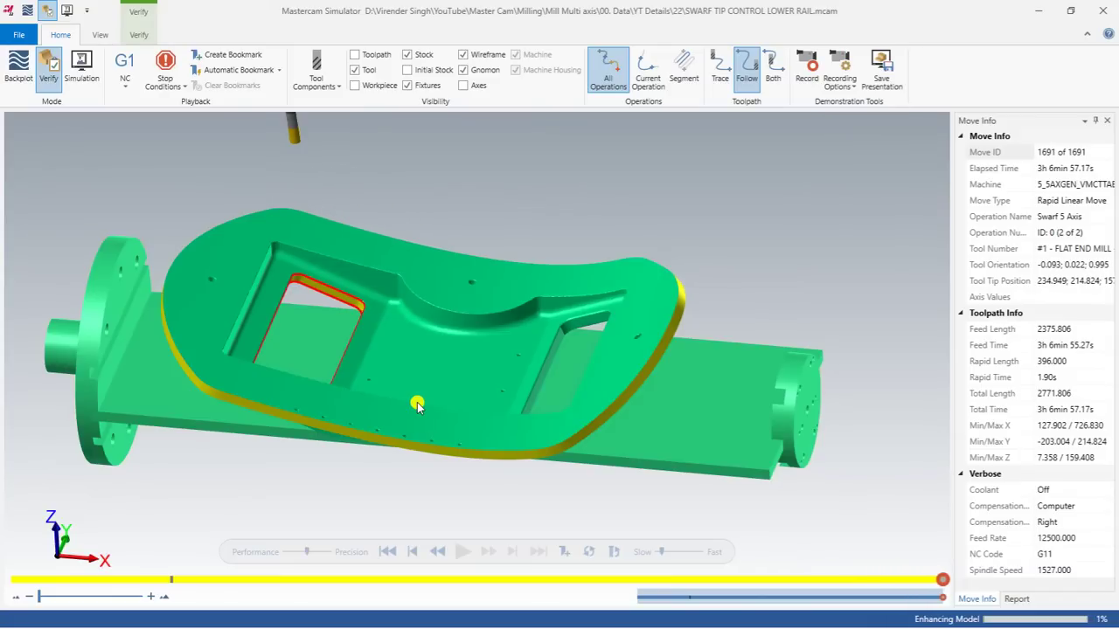
mouse_move(326, 341)
middle_mouse_down()
mouse_move(317, 325)
mouse_move(336, 306)
mouse_move(320, 324)
mouse_move(326, 339)
middle_mouse_up()
left_click(1049, 10)
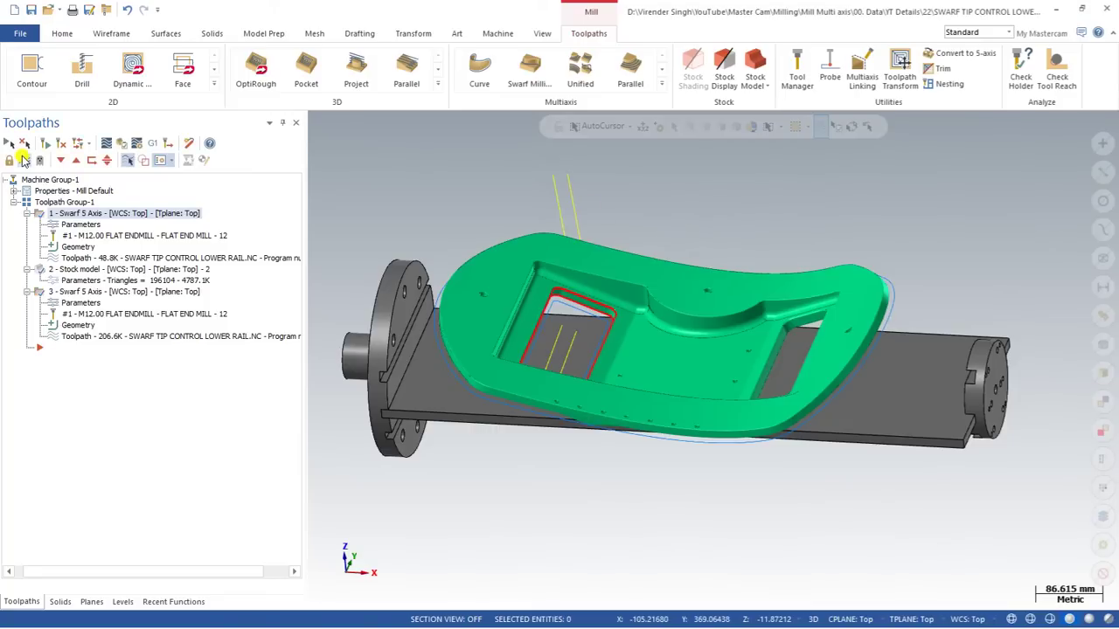
left_click(11, 143)
left_click(662, 84)
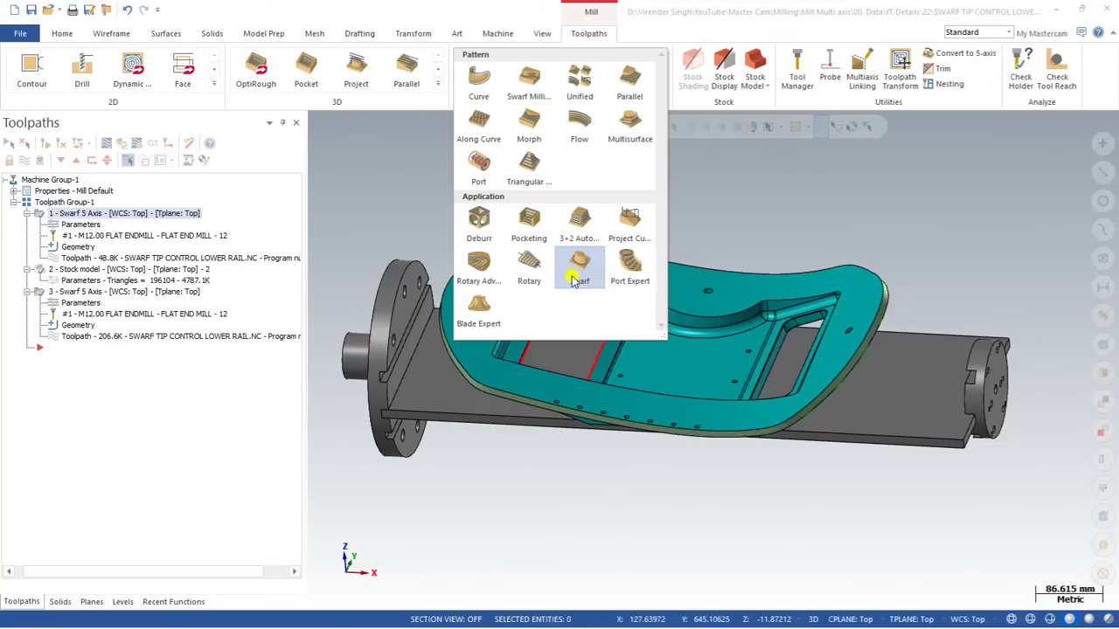
left_click(778, 219)
middle_click_drag(779, 219, 579, 329)
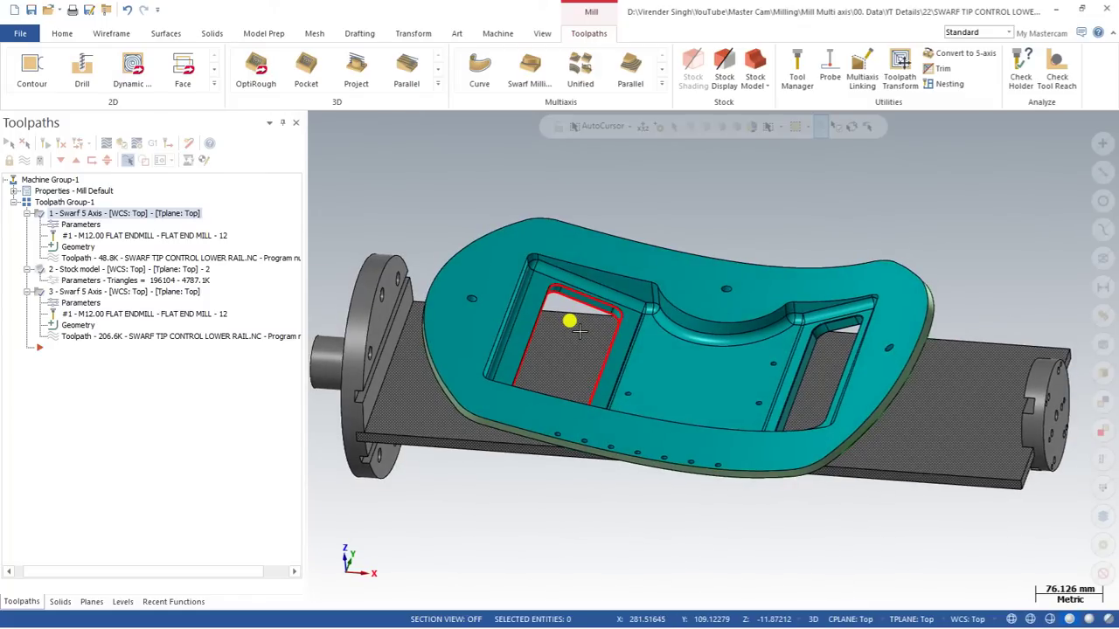
middle_click_drag(579, 329, 581, 345)
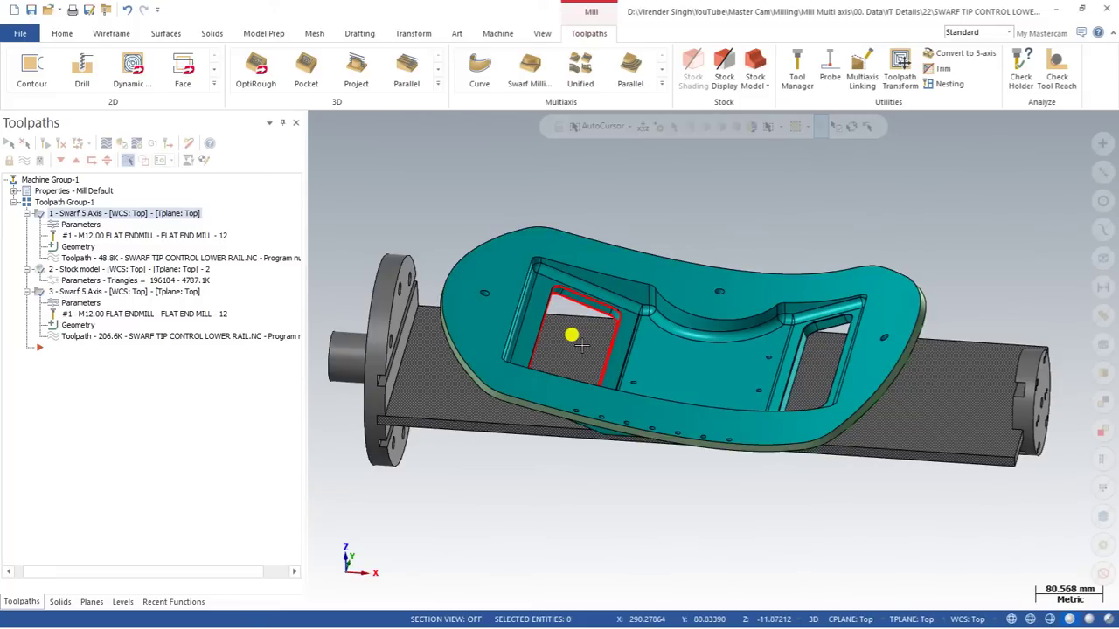
Select both Swarf 5 Axis operations and play their backplot.
left_click(49, 270)
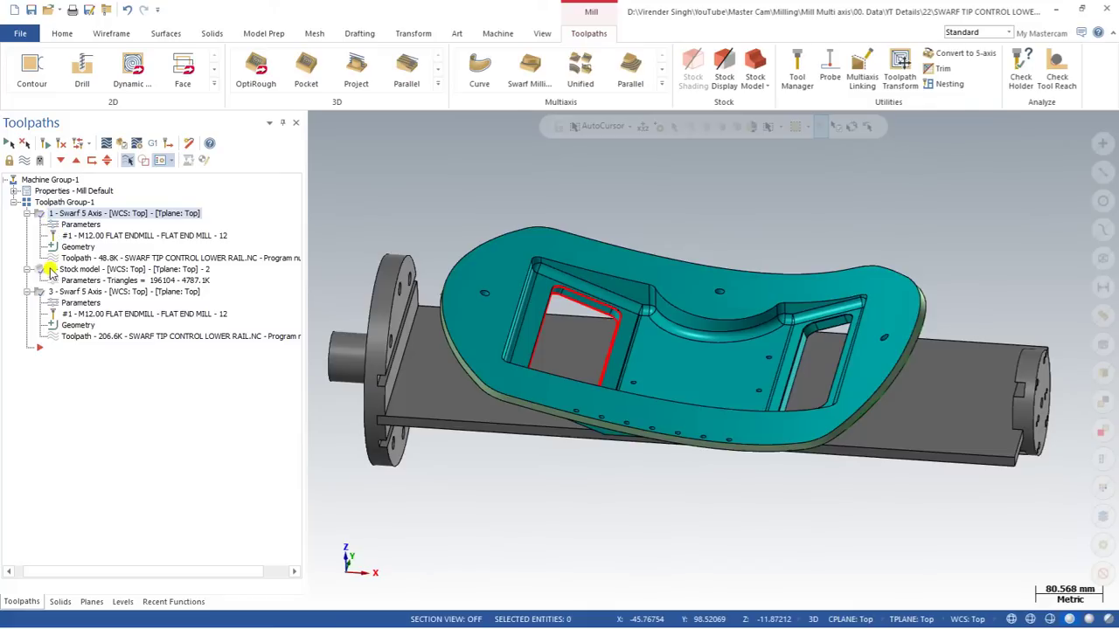
left_click(44, 215)
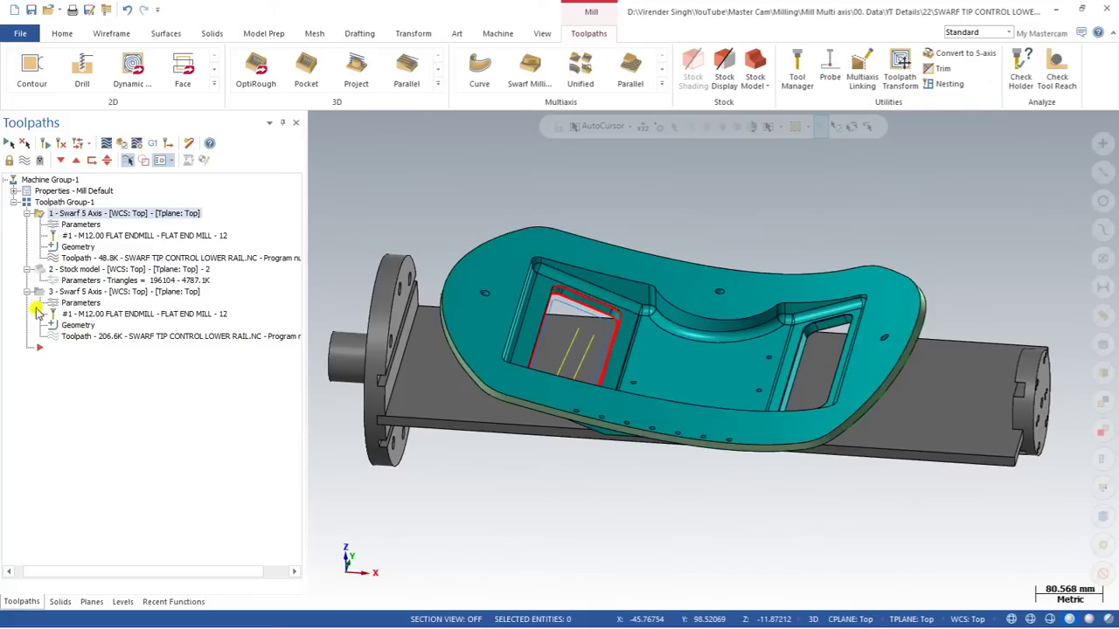
left_click(48, 293)
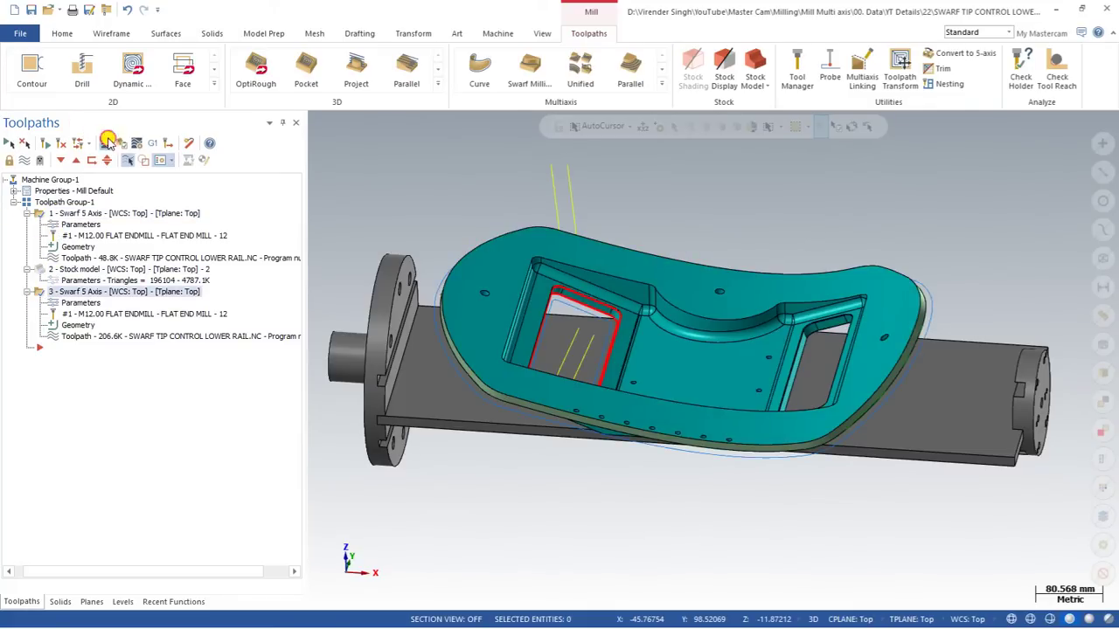
left_click(106, 142)
left_click(320, 125)
Examine the tool motion around the window opening and the part's outer edge in the backplot, and close the backplot.
mouse_move(635, 350)
middle_mouse_down()
mouse_move(635, 381)
mouse_move(631, 371)
middle_mouse_up()
scroll(636, 381, "up", 2)
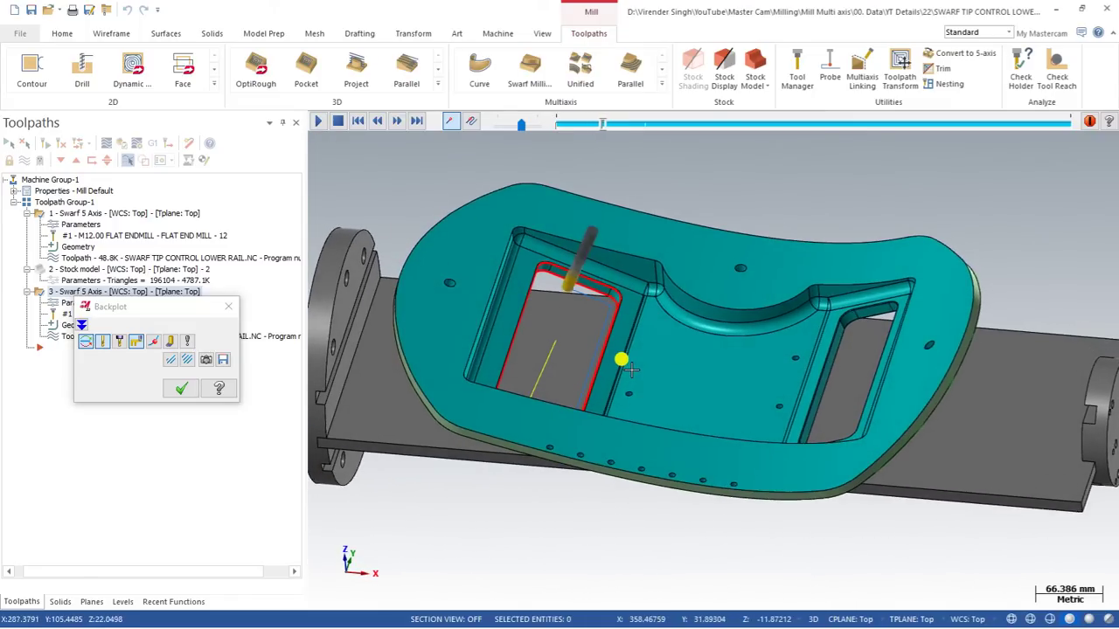
scroll(620, 356, "up", 2)
middle_click_drag(519, 300, 441, 389)
scroll(494, 278, "down", 2)
scroll(457, 271, "up", 2)
scroll(441, 389, "up", 2)
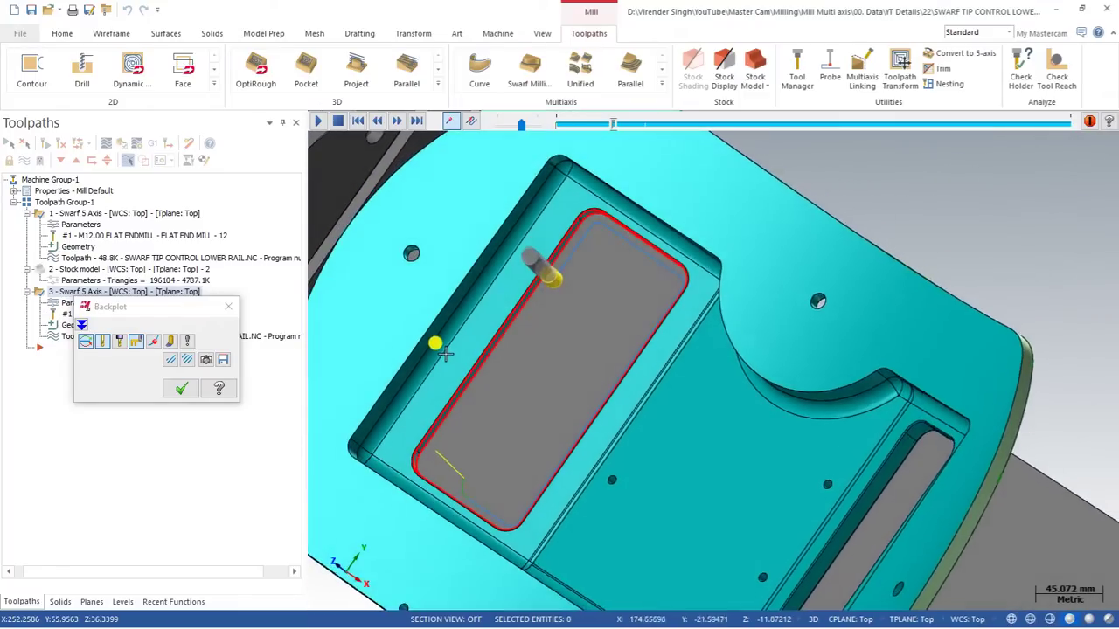
scroll(455, 485, "down", 3)
middle_click_drag(454, 485, 552, 402)
scroll(553, 402, "down", 2)
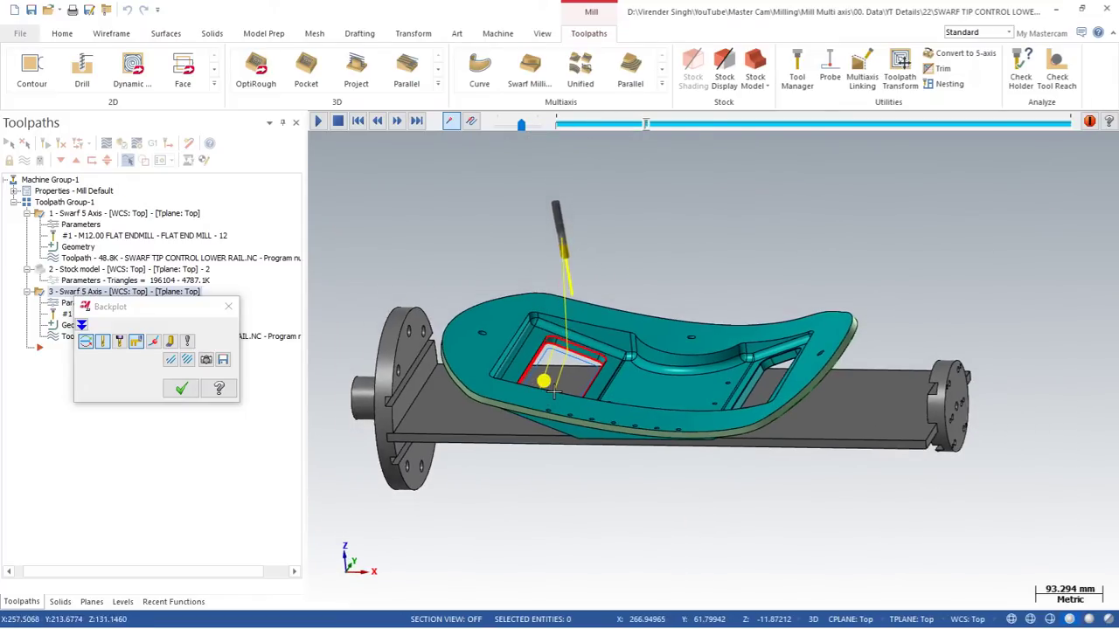
middle_click_drag(552, 393, 585, 388)
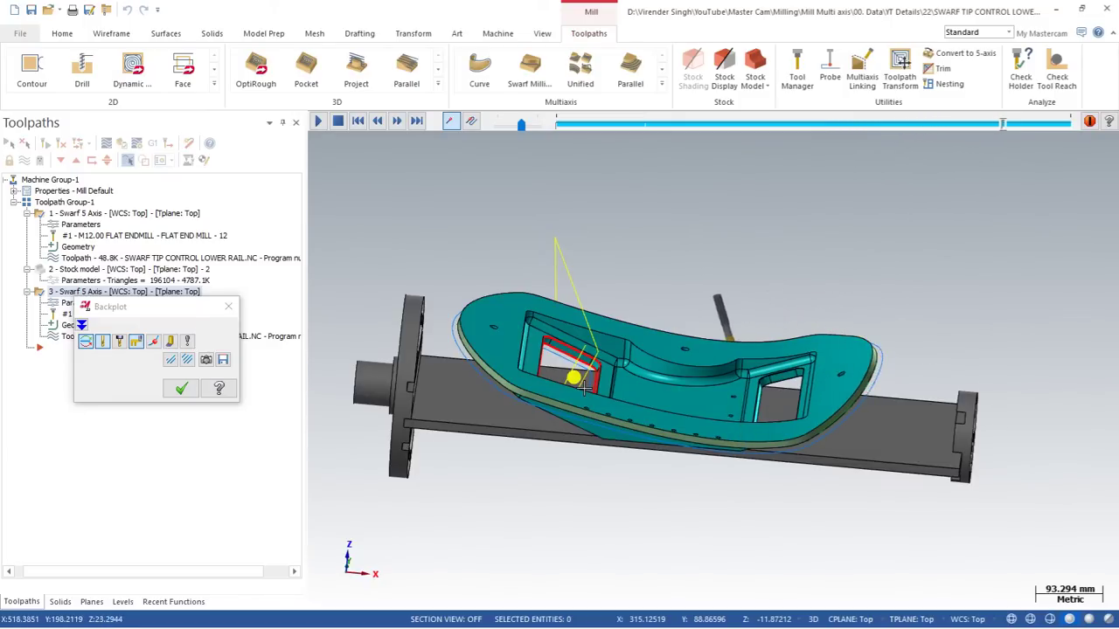
middle_click_drag(599, 350, 521, 329)
key("Escape")
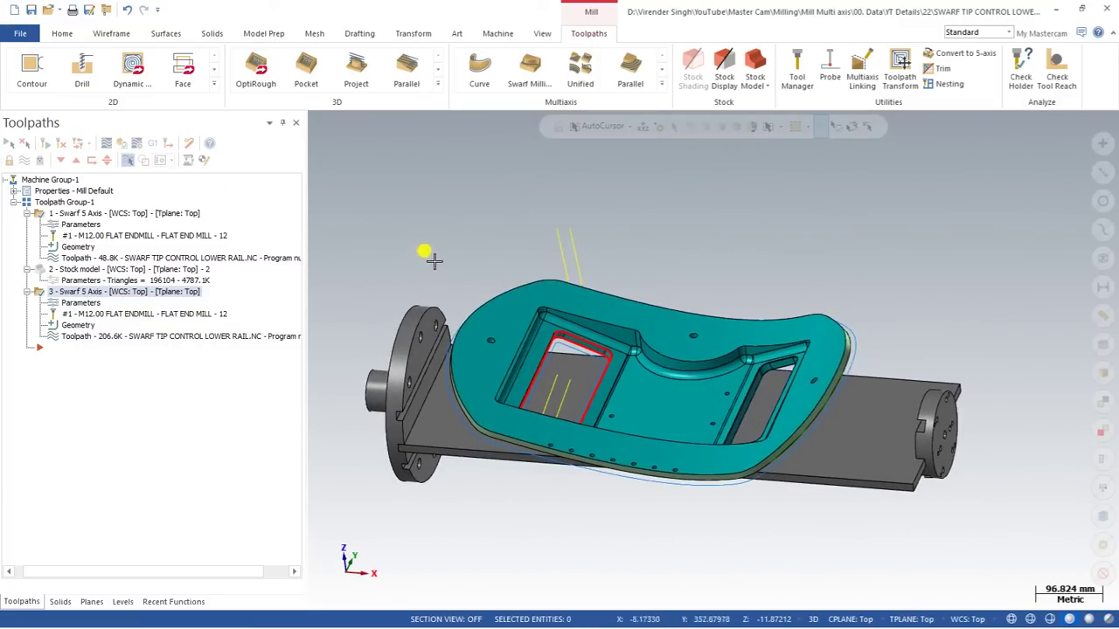
Delete all operations and tools from the machine group.
left_click(184, 142)
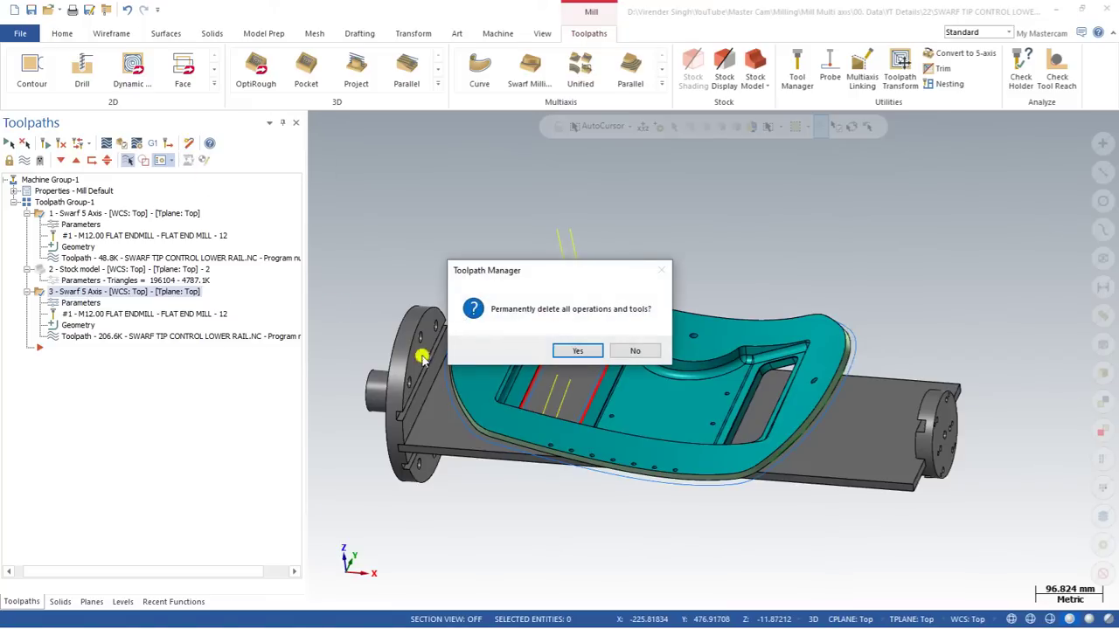
left_click(577, 350)
scroll(604, 242, "down", 1)
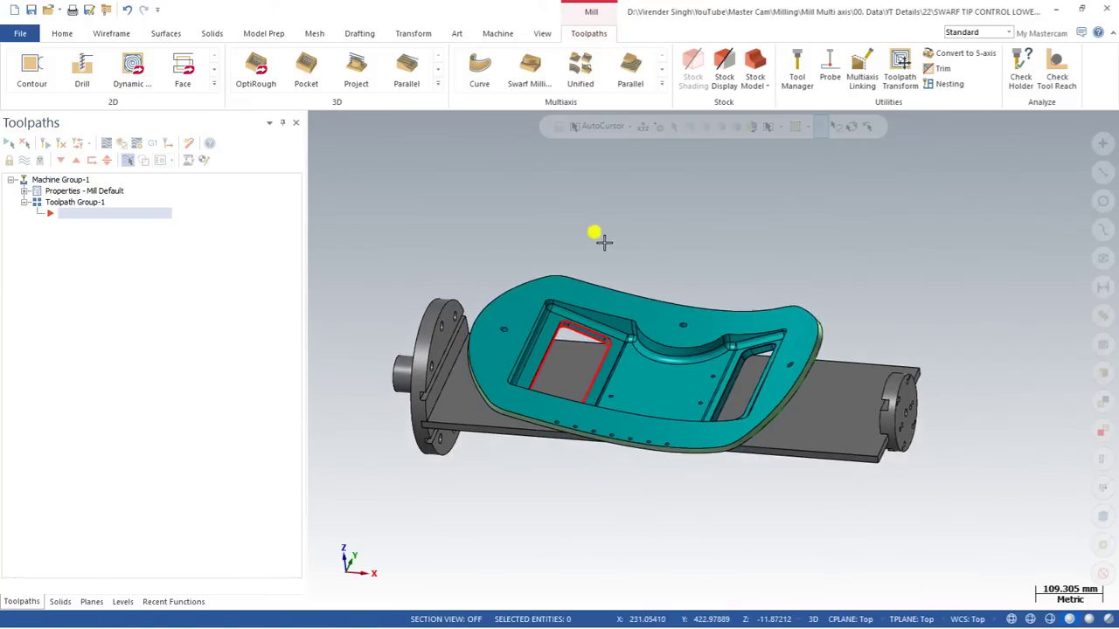
Create a Curve On One Edge along the long upper edge of the narrow slot's wall.
middle_click_drag(594, 214, 603, 236)
scroll(604, 236, "up", 5)
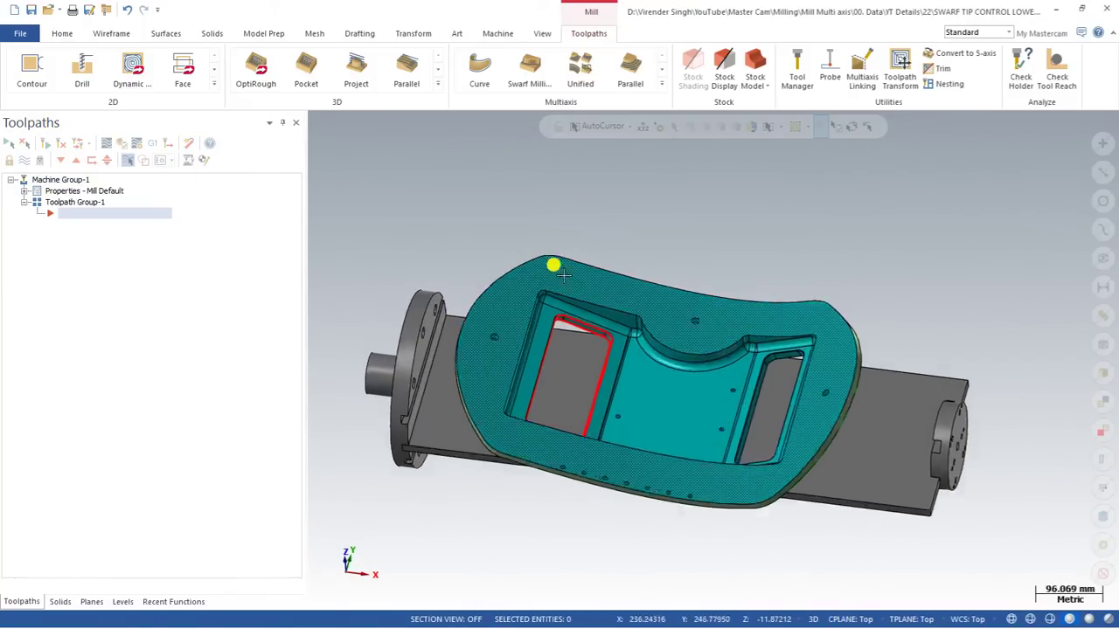
scroll(524, 287, "down", 2)
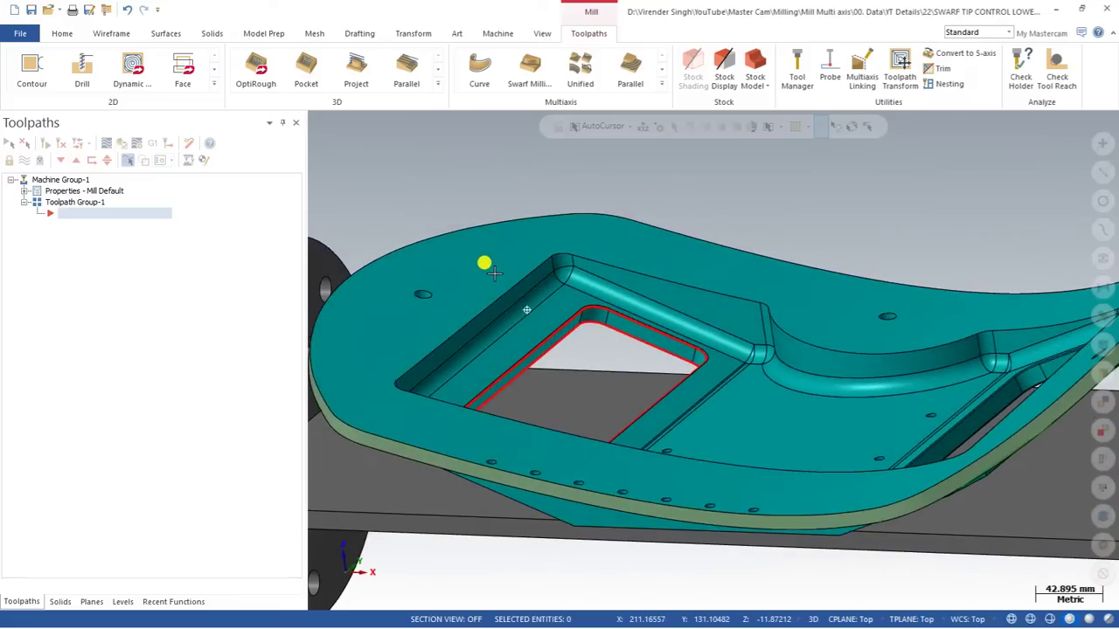
scroll(559, 302, "up", 6)
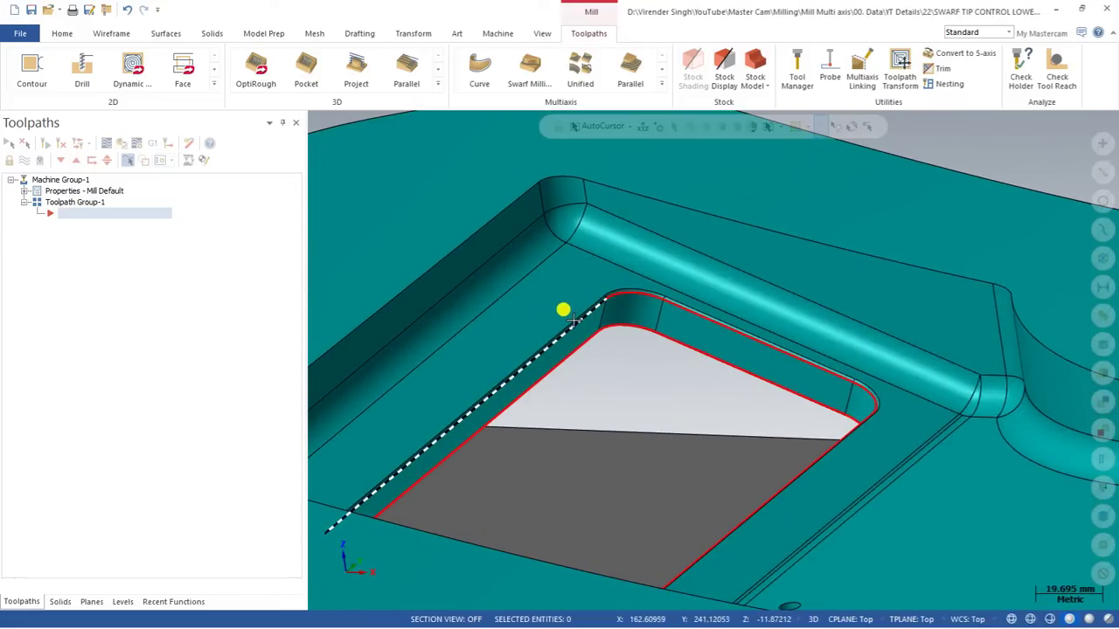
mouse_move(563, 310)
middle_mouse_down()
mouse_move(544, 270)
mouse_move(547, 312)
middle_mouse_up()
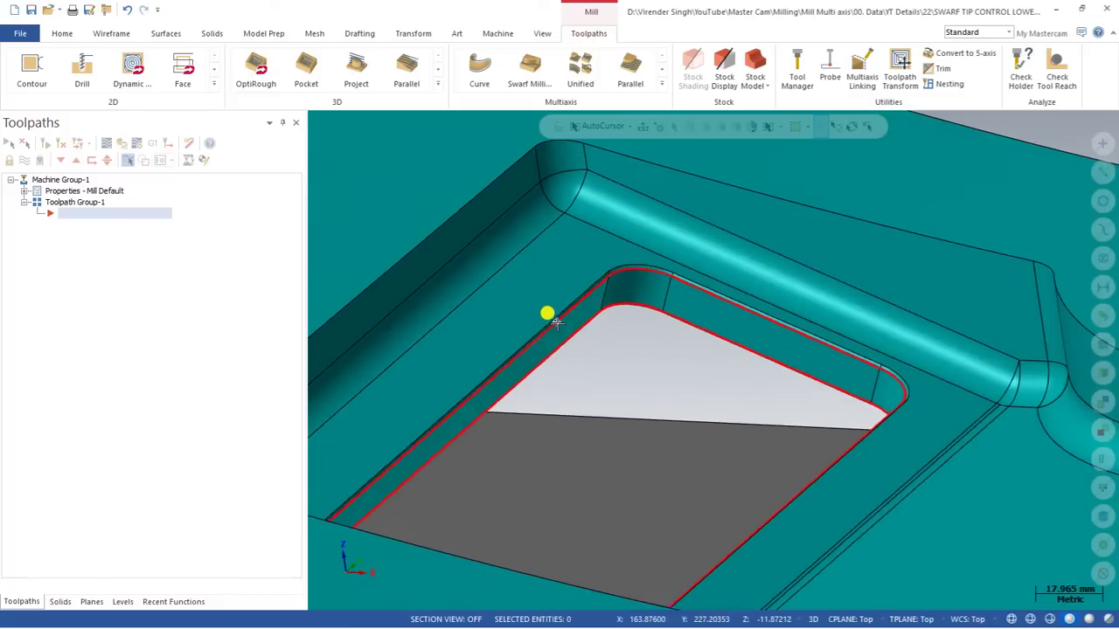
scroll(547, 298, "up", 2)
left_click(109, 33)
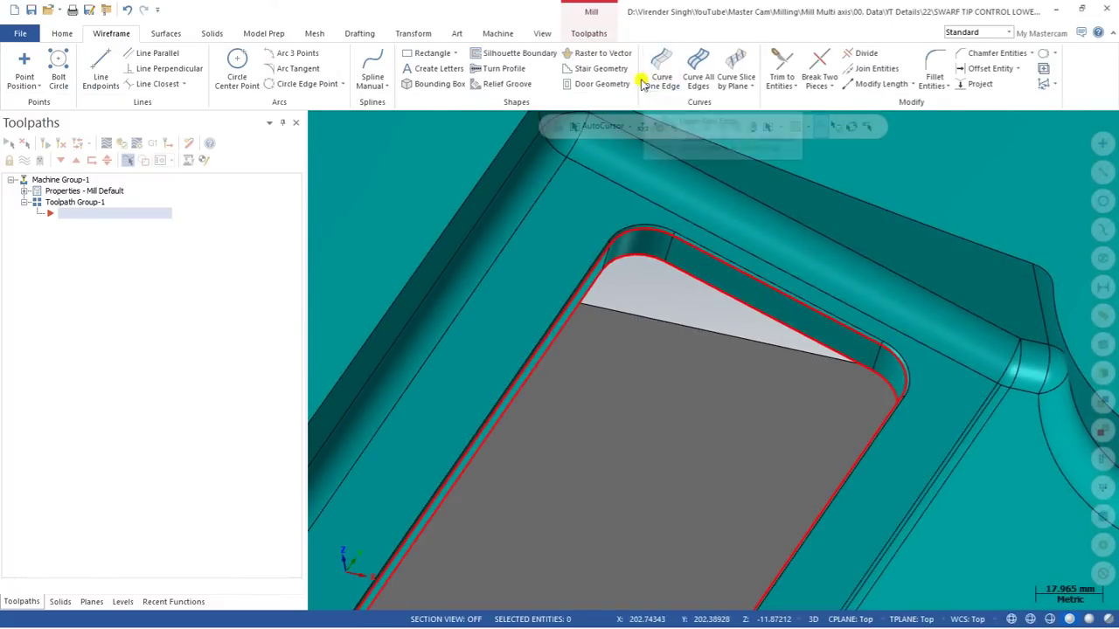
scroll(519, 175, "down", 5)
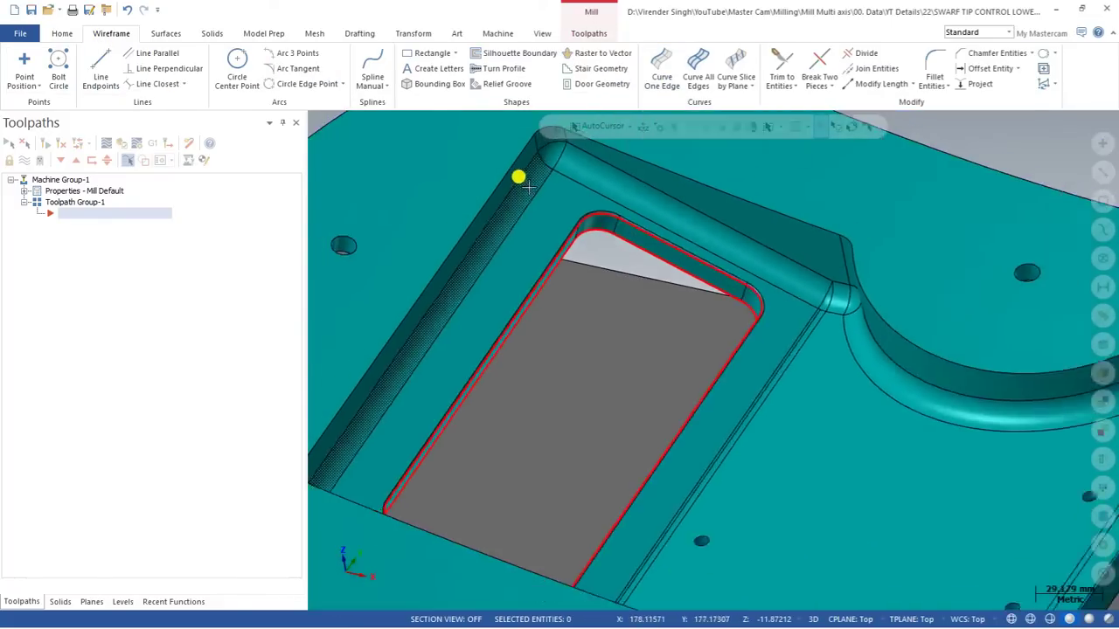
scroll(485, 228, "up", 1)
scroll(766, 307, "up", 2)
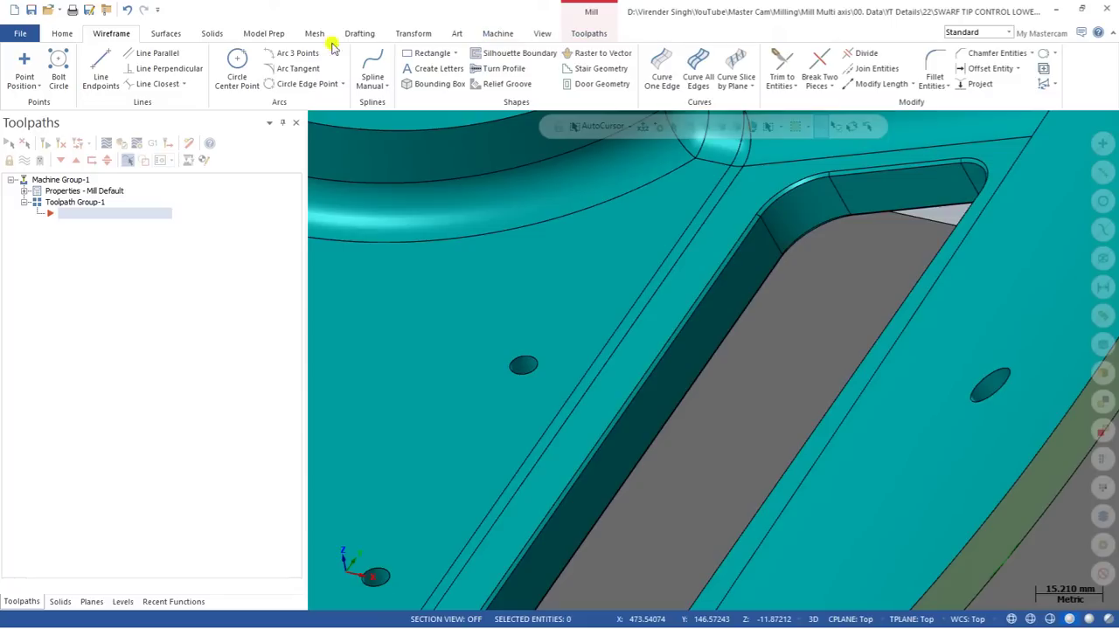
left_click(662, 70)
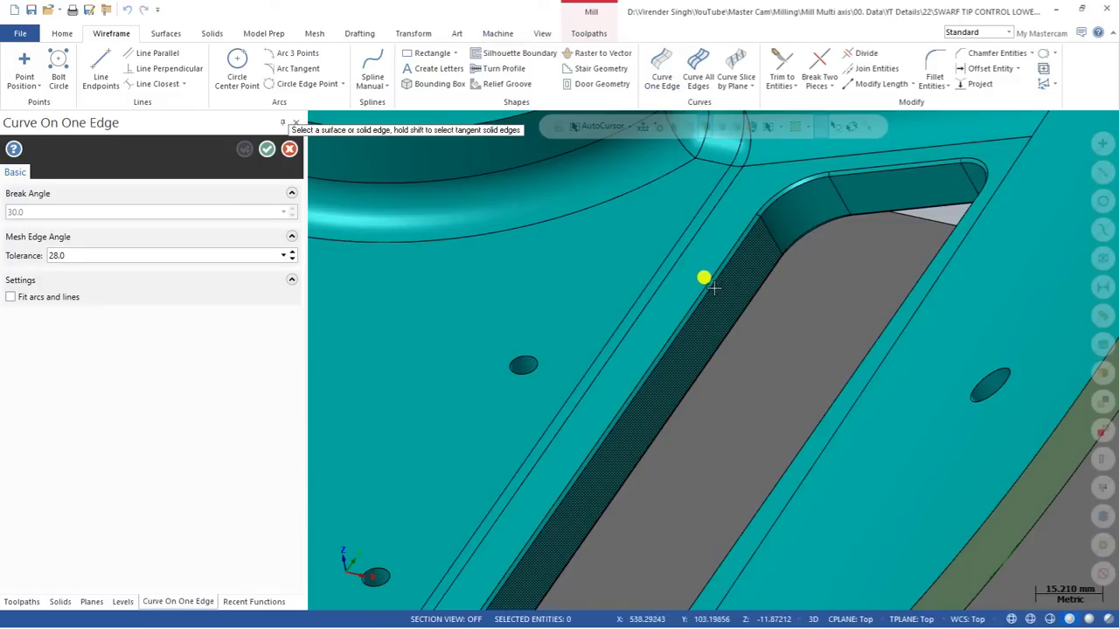
left_click(704, 278)
left_click(267, 149)
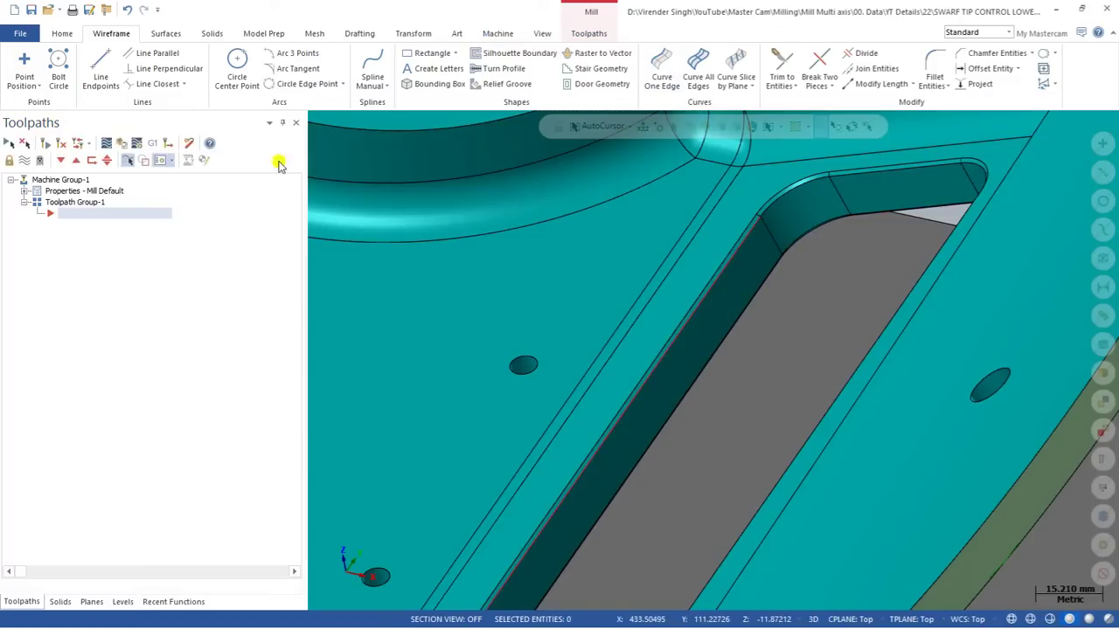
Start a multiaxis Swarf toolpath and assign it the 12 mm flat end mill from the tool library.
scroll(674, 334, "down", 4)
scroll(670, 361, "down", 3)
middle_click_drag(670, 361, 404, 283)
scroll(430, 321, "up", 2)
left_click(590, 33)
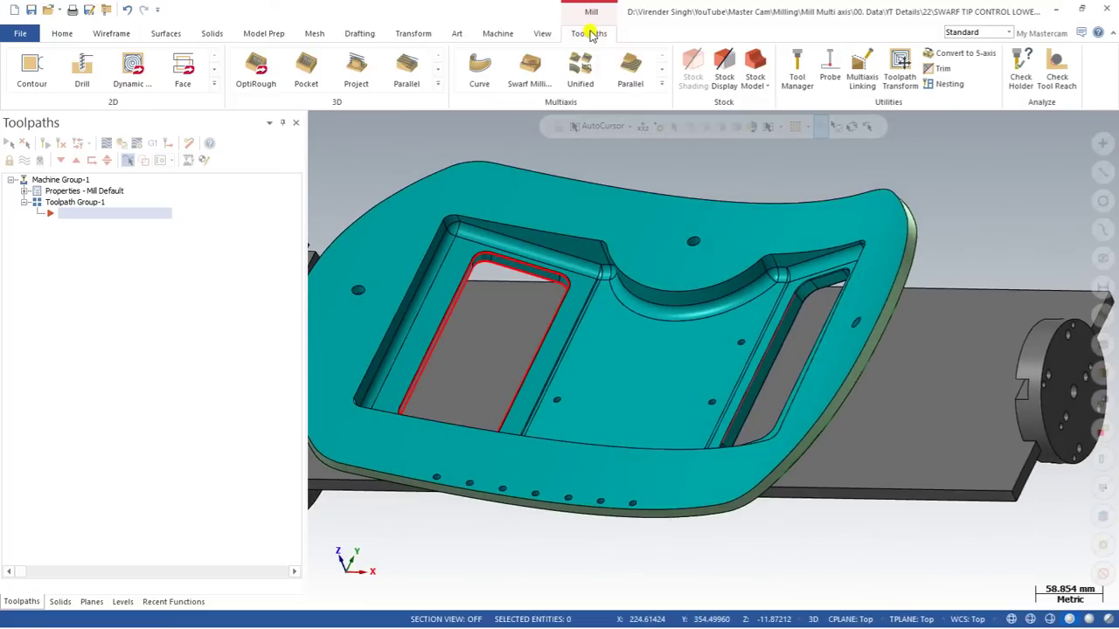
left_click(661, 84)
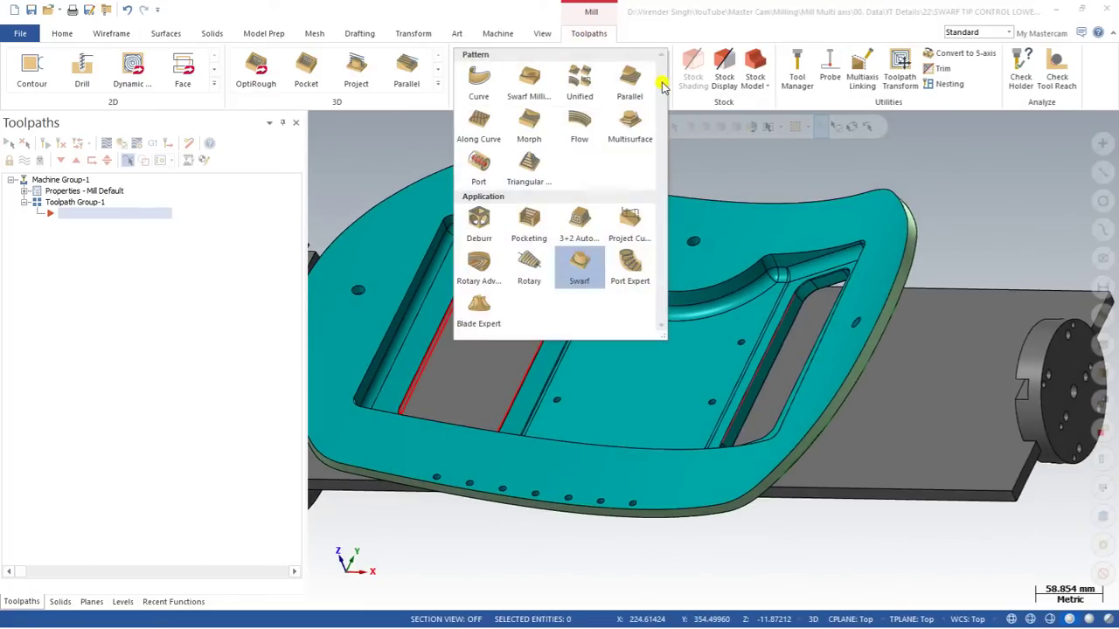
left_click(572, 265)
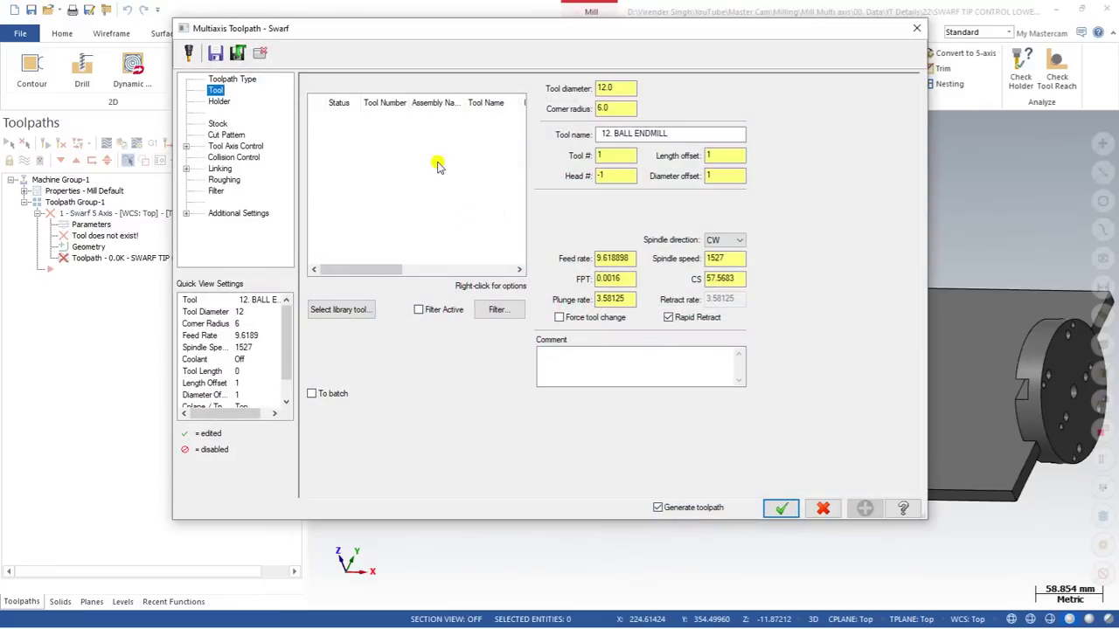
left_click(329, 310)
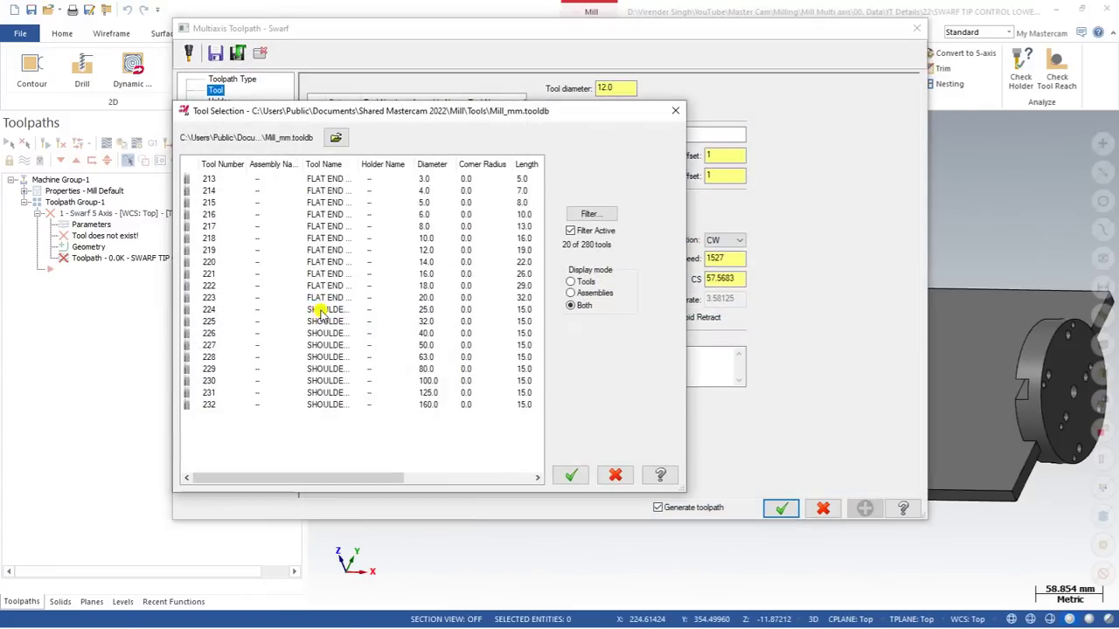
double_click(406, 250)
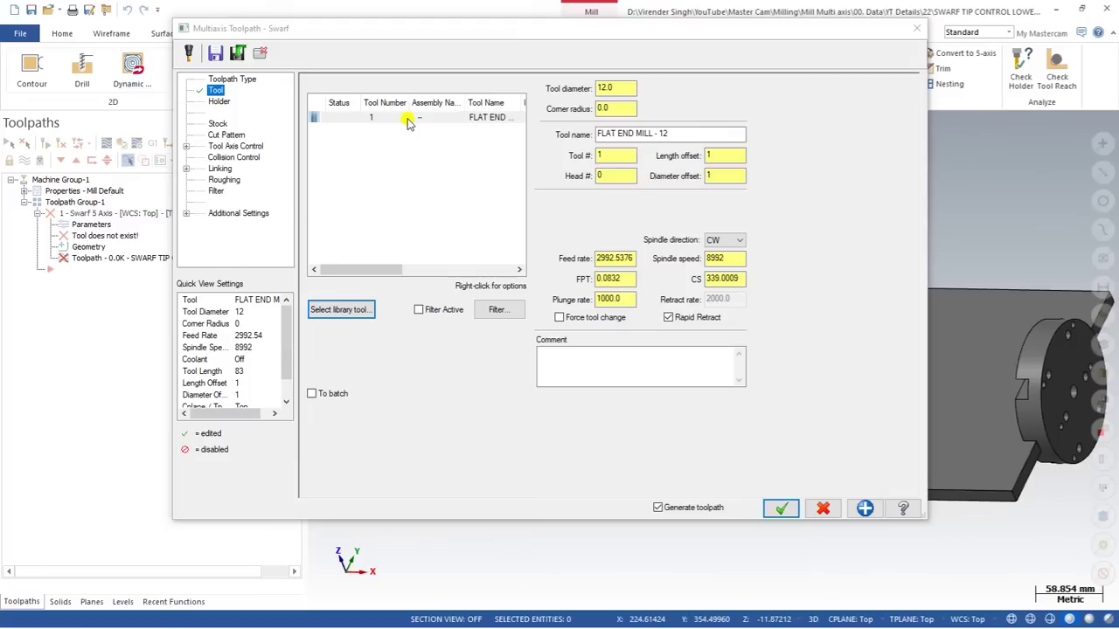
Set the Swarf cut pattern to define its walls by Surface.
left_click(225, 135)
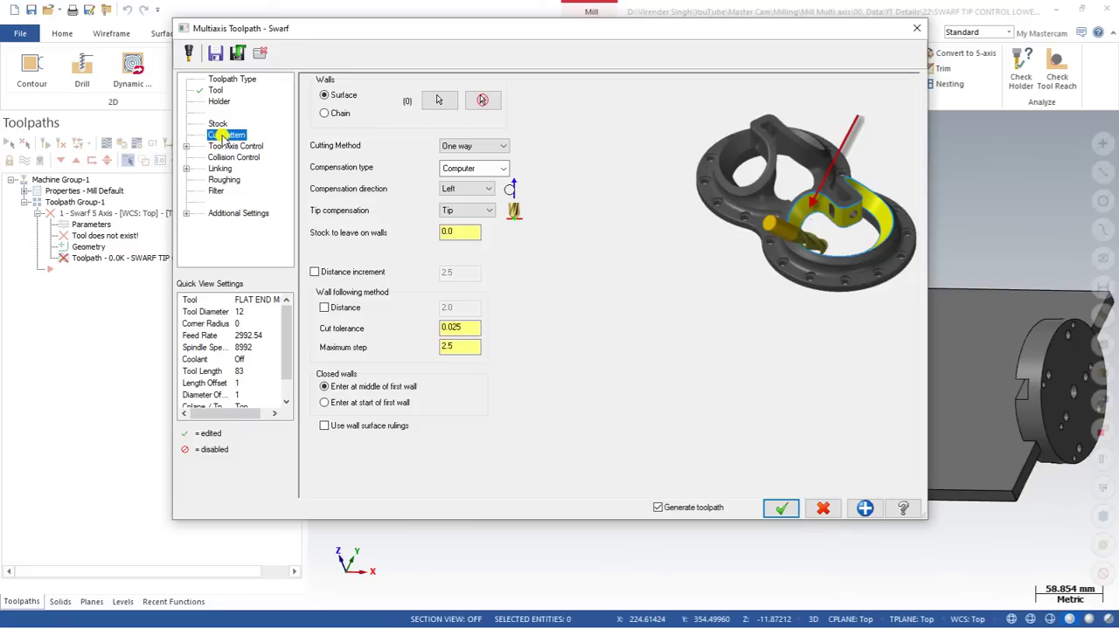
left_click(327, 114)
left_click(327, 115)
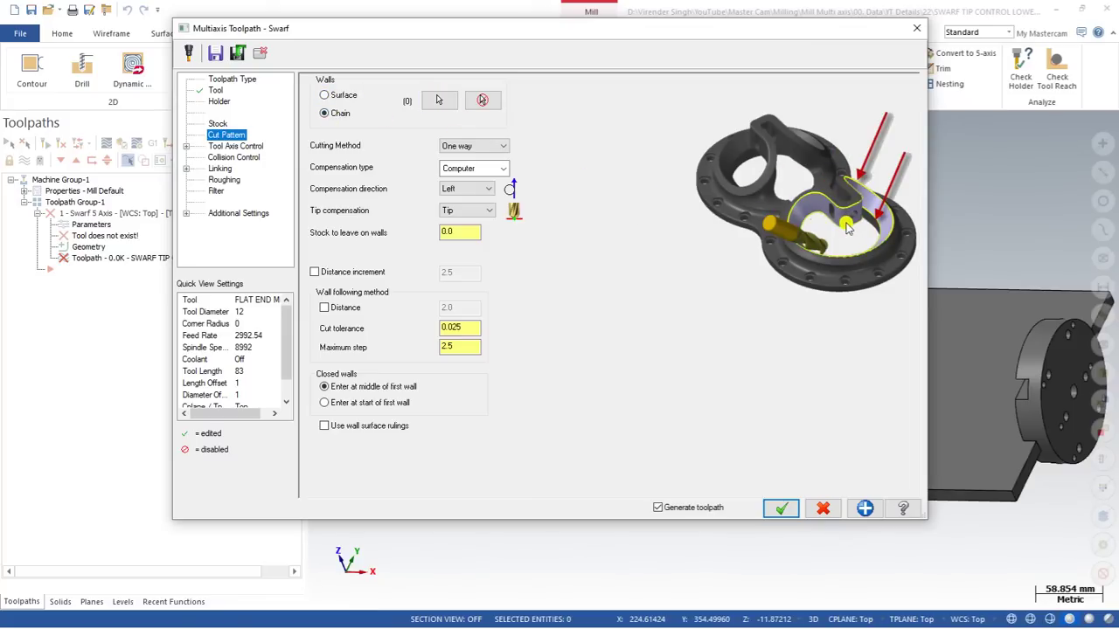
left_click(324, 97)
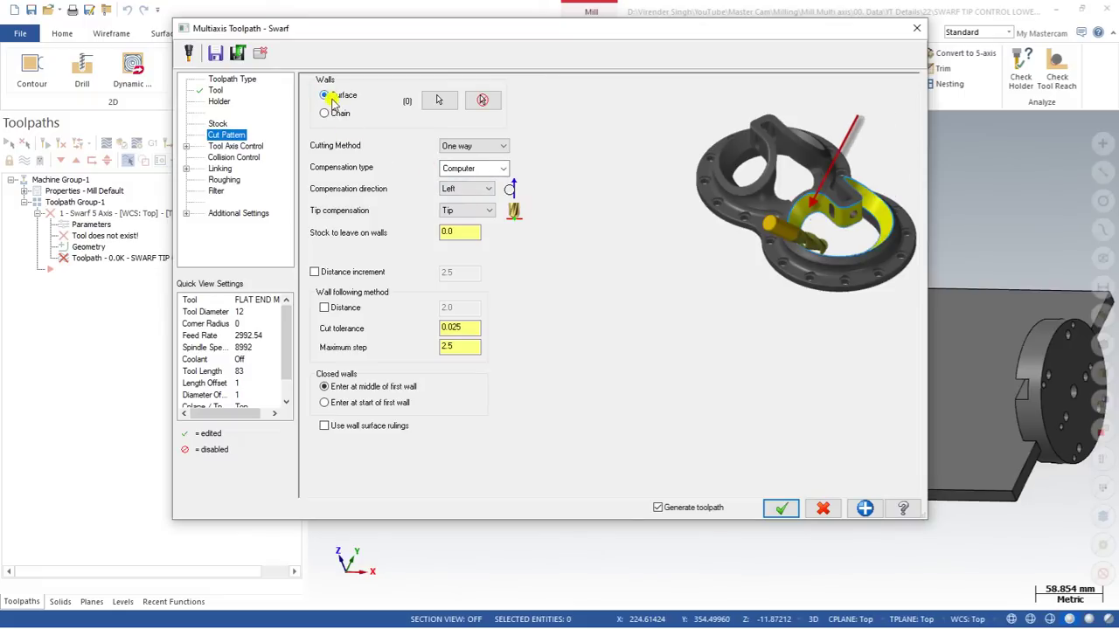
Select the narrow side face running along the part's outer edge as the wall surface.
left_click(437, 100)
middle_click_drag(537, 205, 399, 289)
scroll(486, 295, "up", 3)
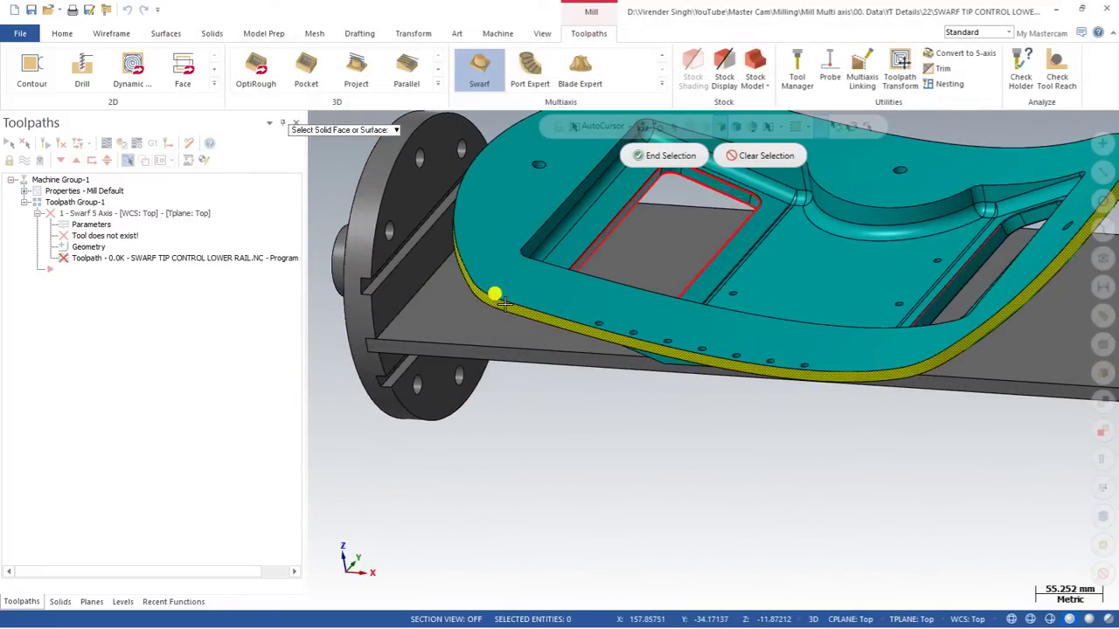
scroll(524, 310, "down", 3)
middle_click_drag(550, 315, 834, 195)
scroll(582, 312, "up", 3)
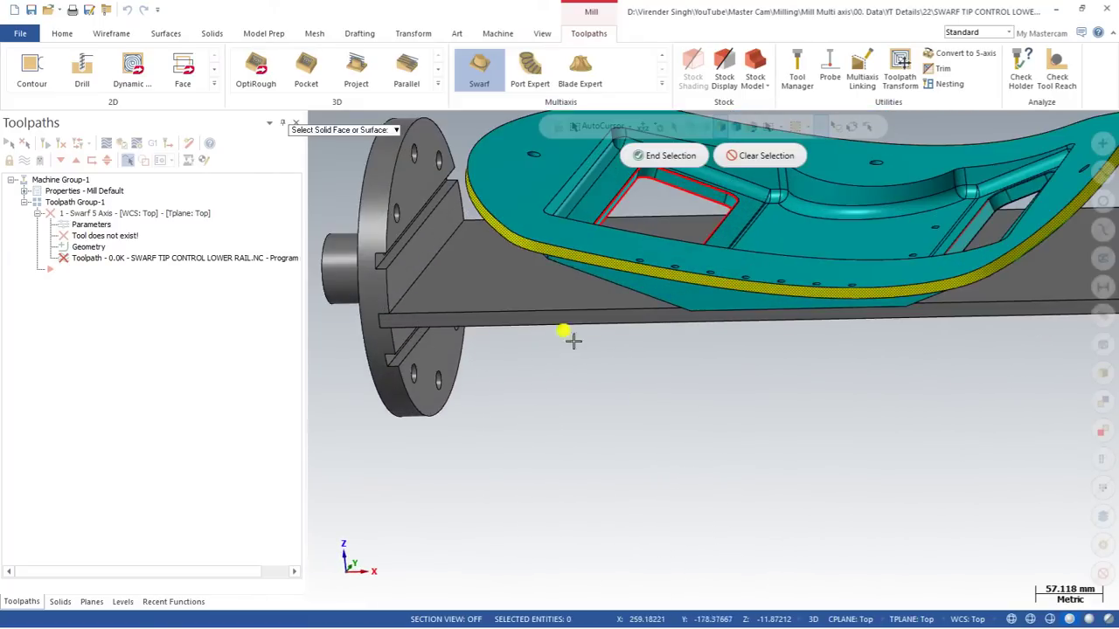
middle_click_drag(568, 332, 612, 271)
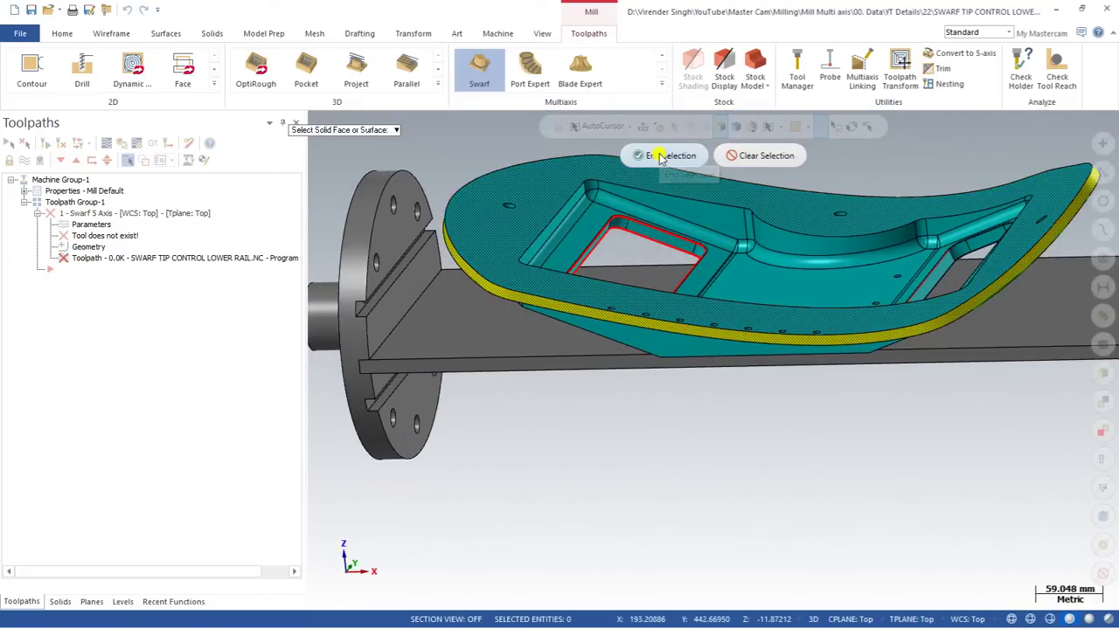
scroll(615, 311, "up", 5)
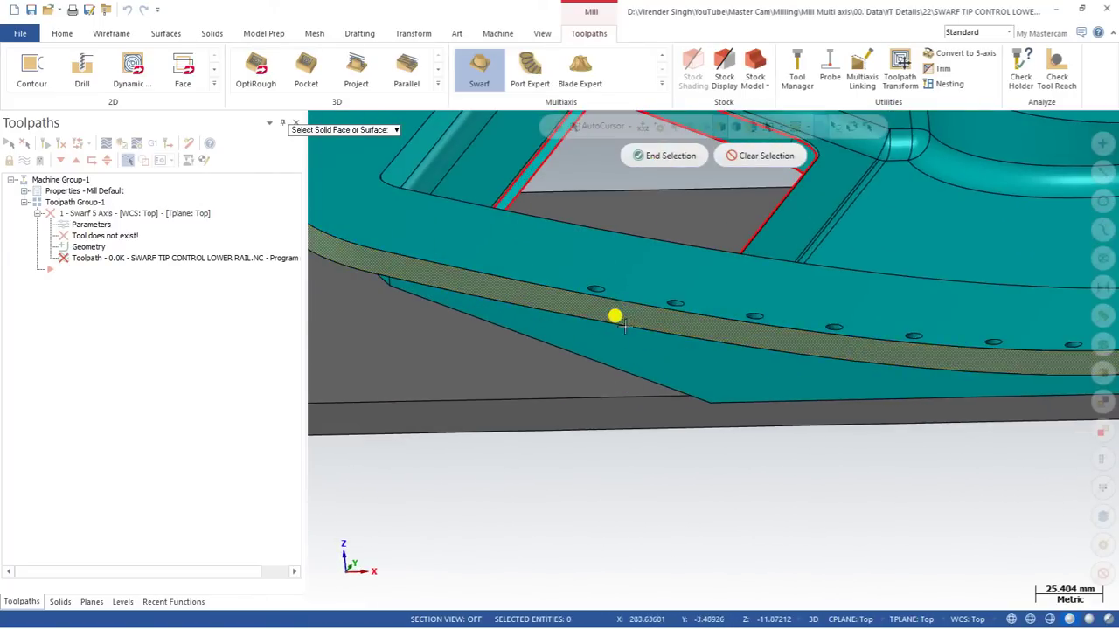
left_click(641, 324)
scroll(631, 307, "down", 3)
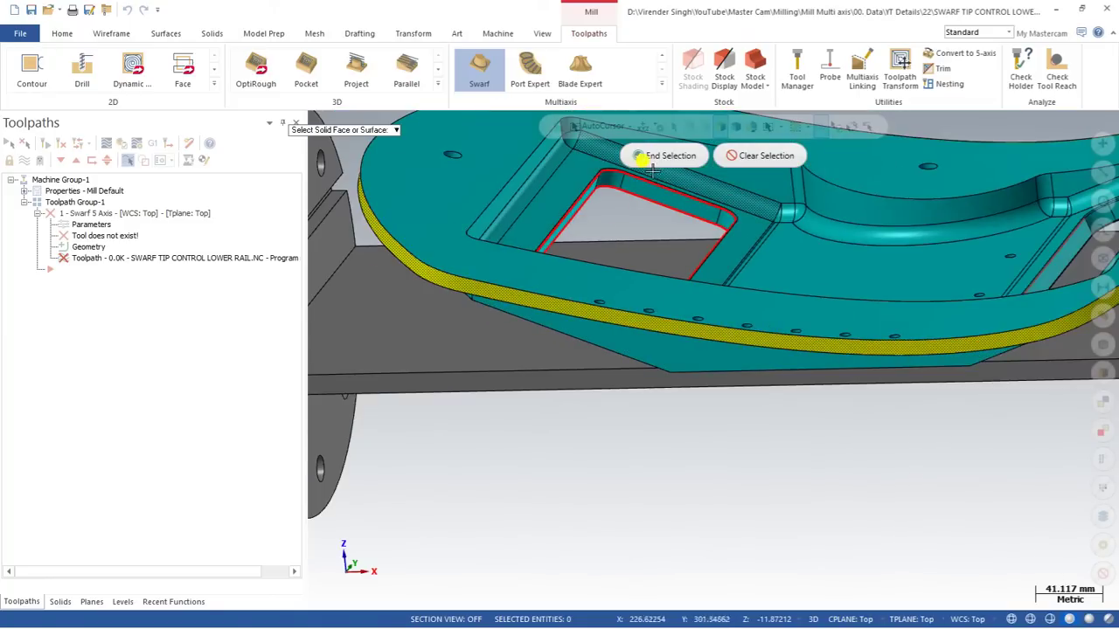
left_click(662, 155)
Pick the outer side face as the first surface and its lower edge as the first lower rail, accepting the edge direction.
scroll(559, 350, "down", 3)
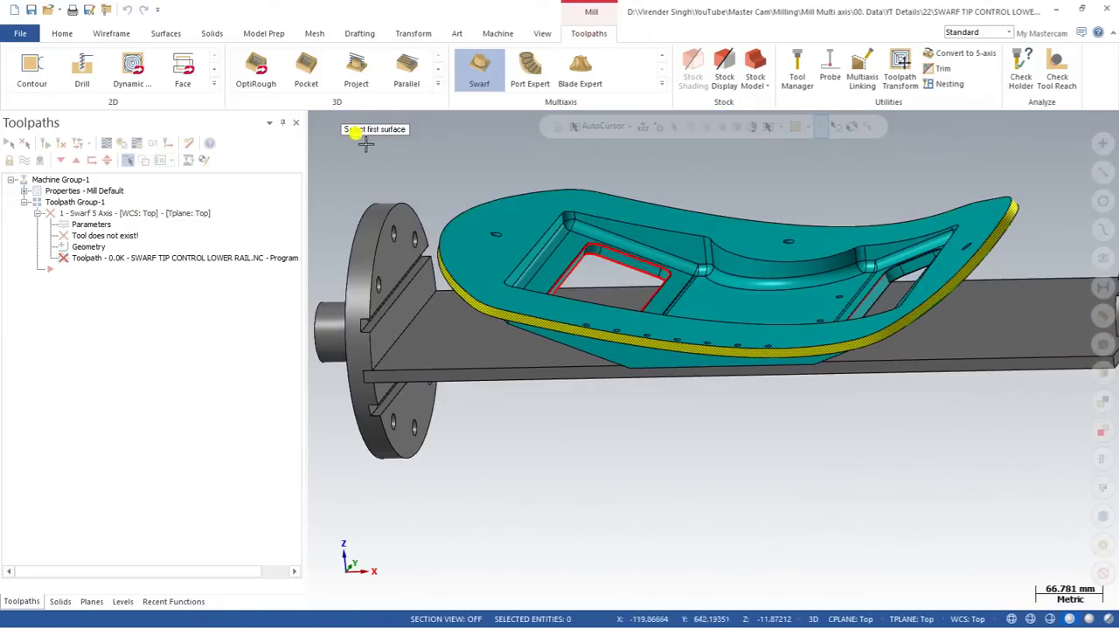
scroll(437, 225, "up", 5)
left_click(580, 319)
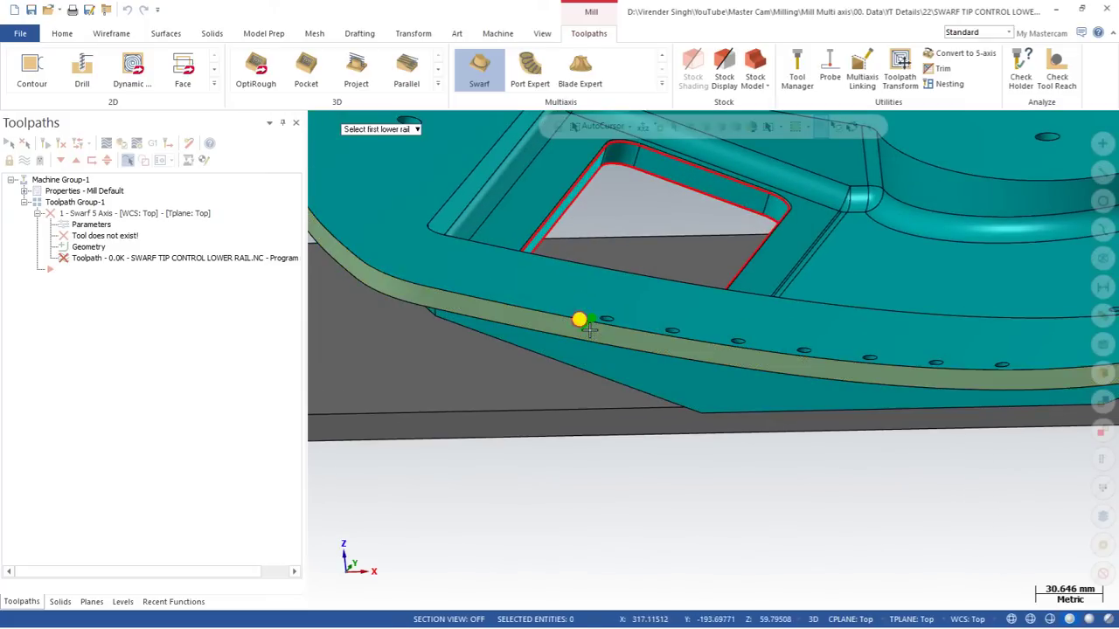
left_click(565, 352)
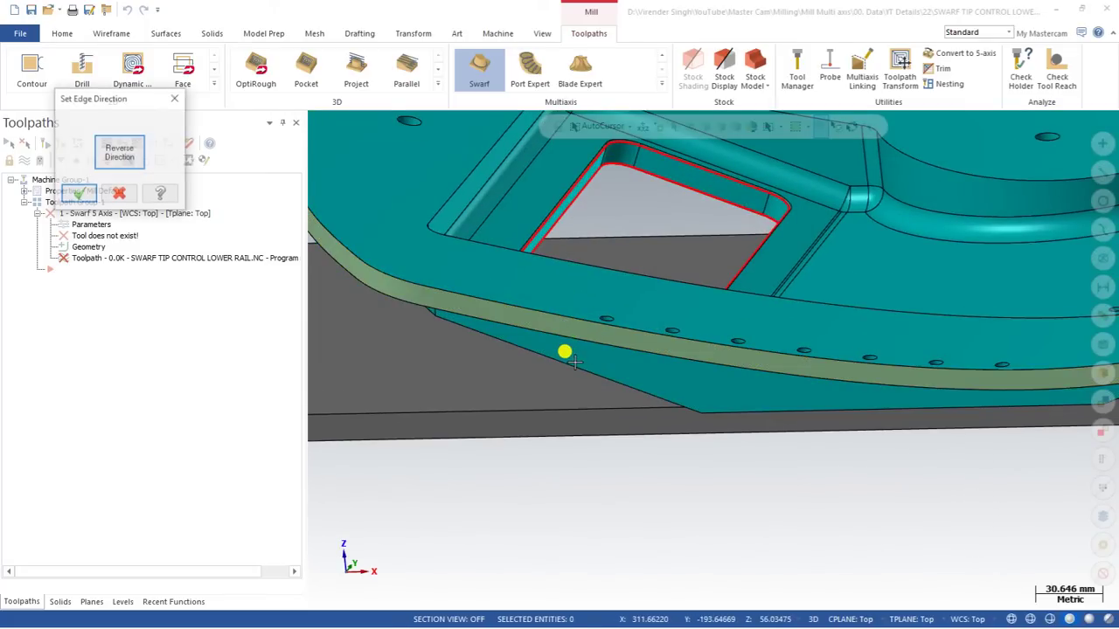
scroll(533, 367, "down", 4)
scroll(877, 358, "up", 2)
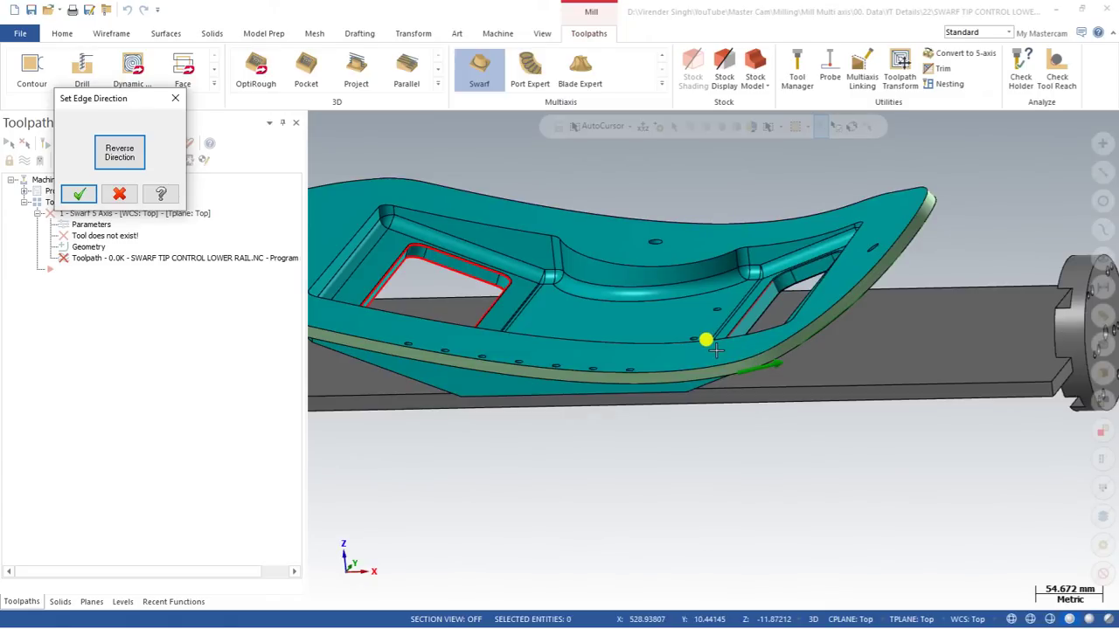
scroll(732, 354, "up", 3)
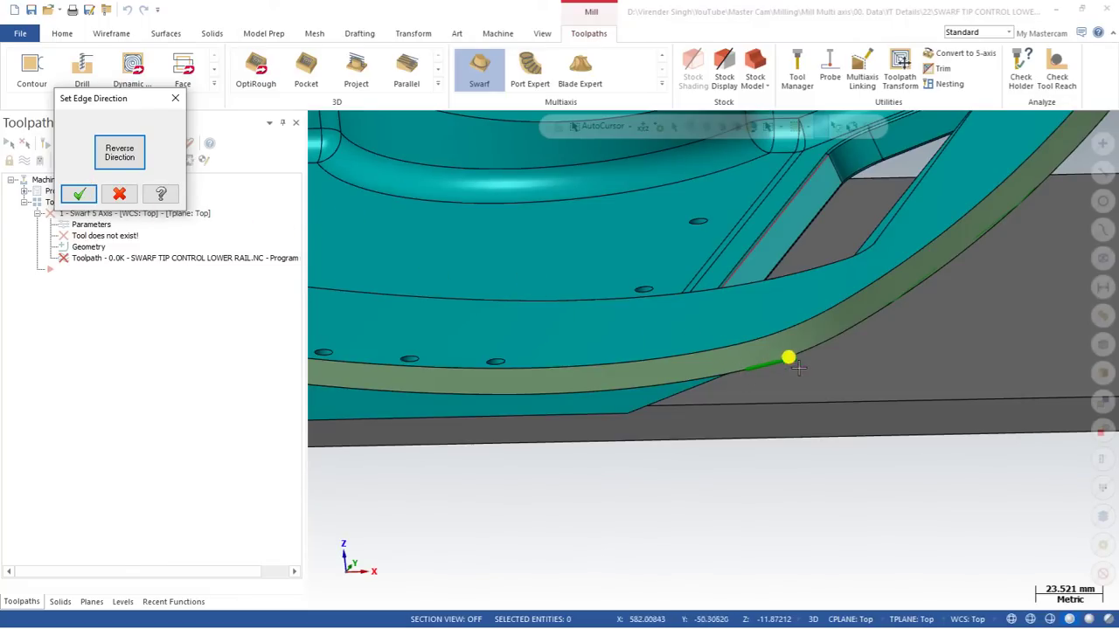
middle_click_drag(837, 398, 760, 374)
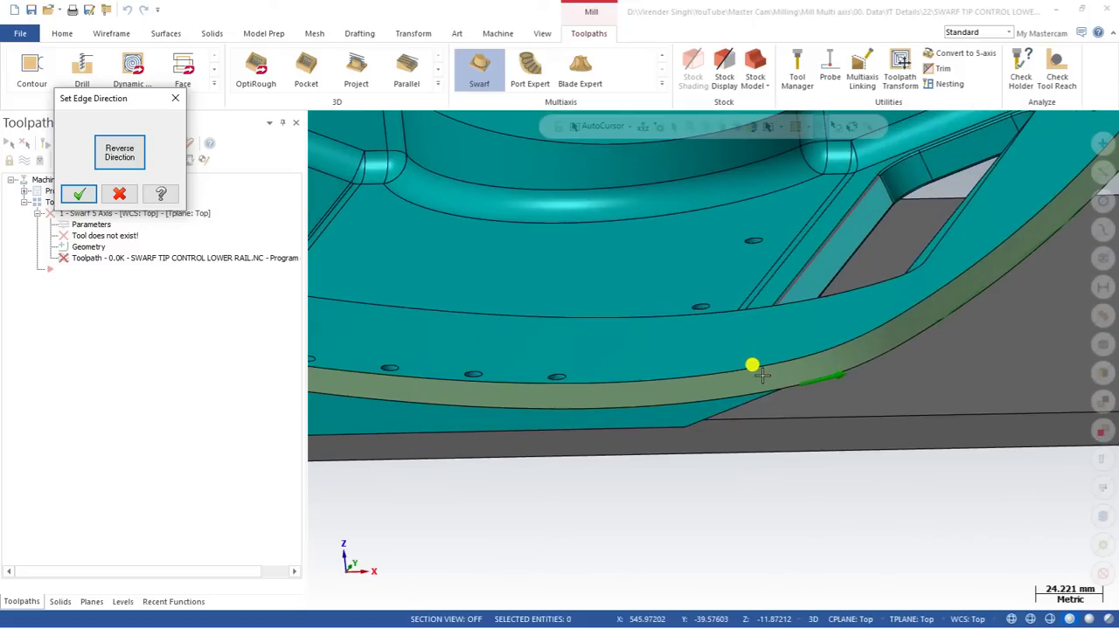
scroll(761, 374, "up", 3)
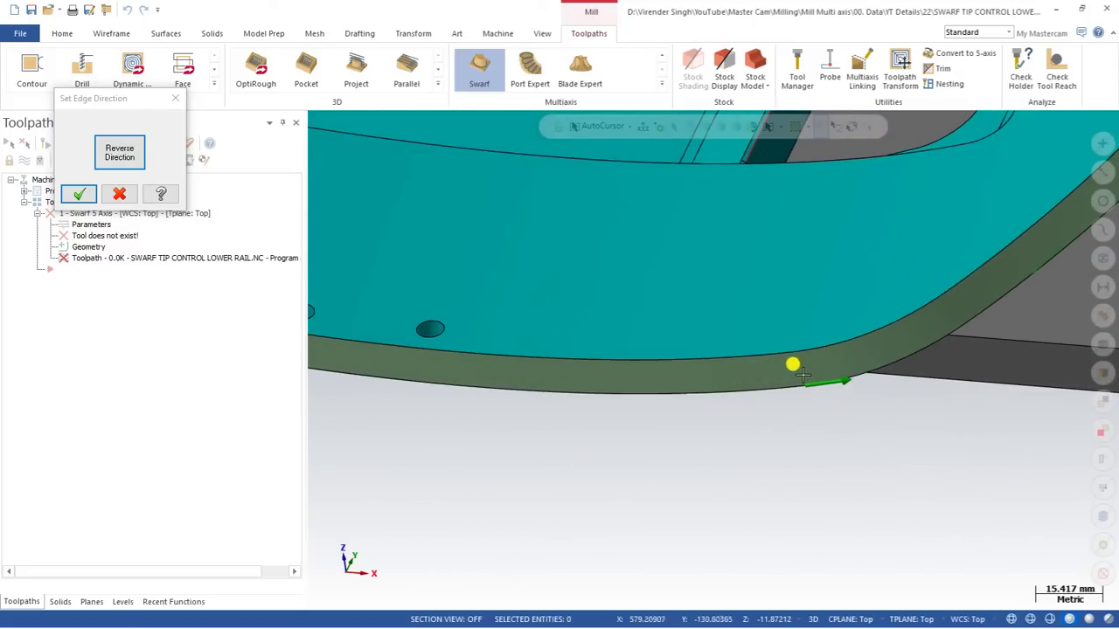
left_click(81, 193)
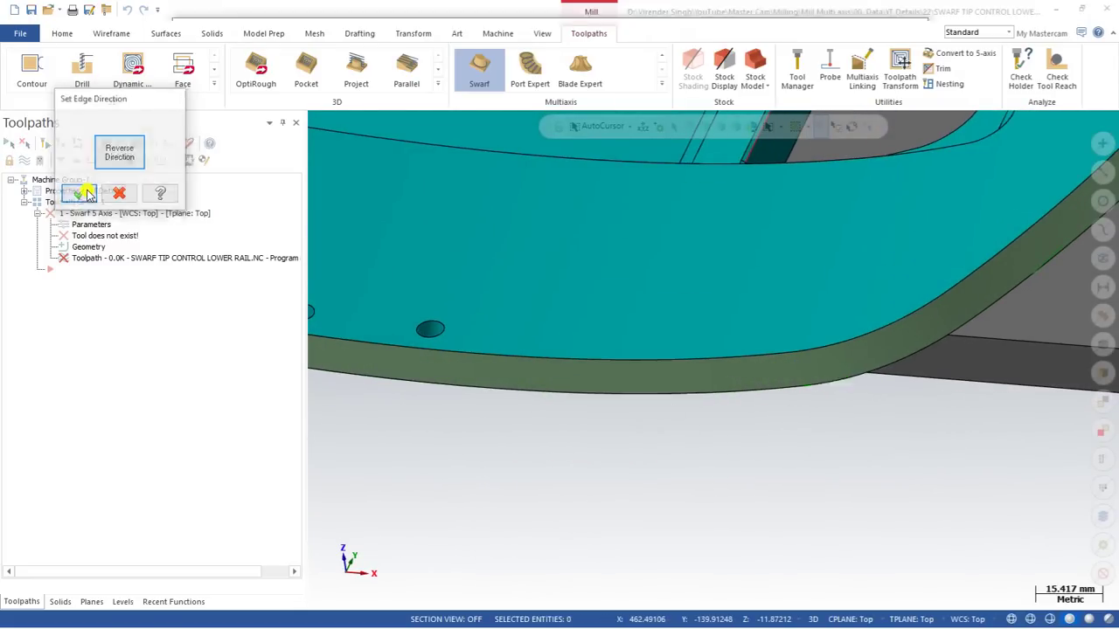
Review the cut pattern and tool axis control settings, including the output format and backplot rotary axis.
left_click(226, 146)
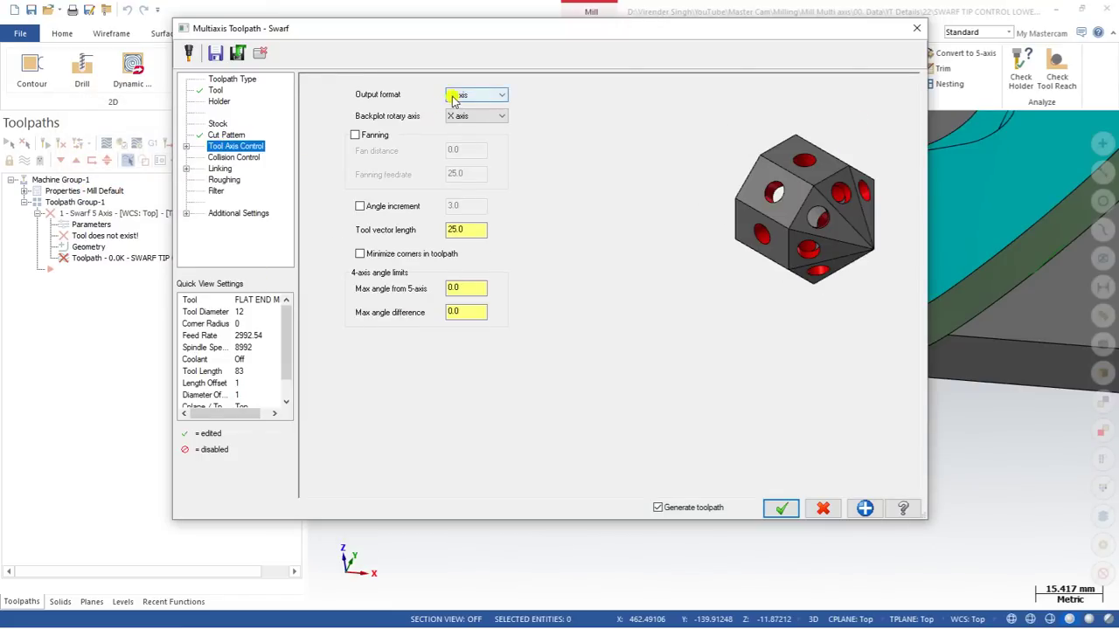
left_click(213, 135)
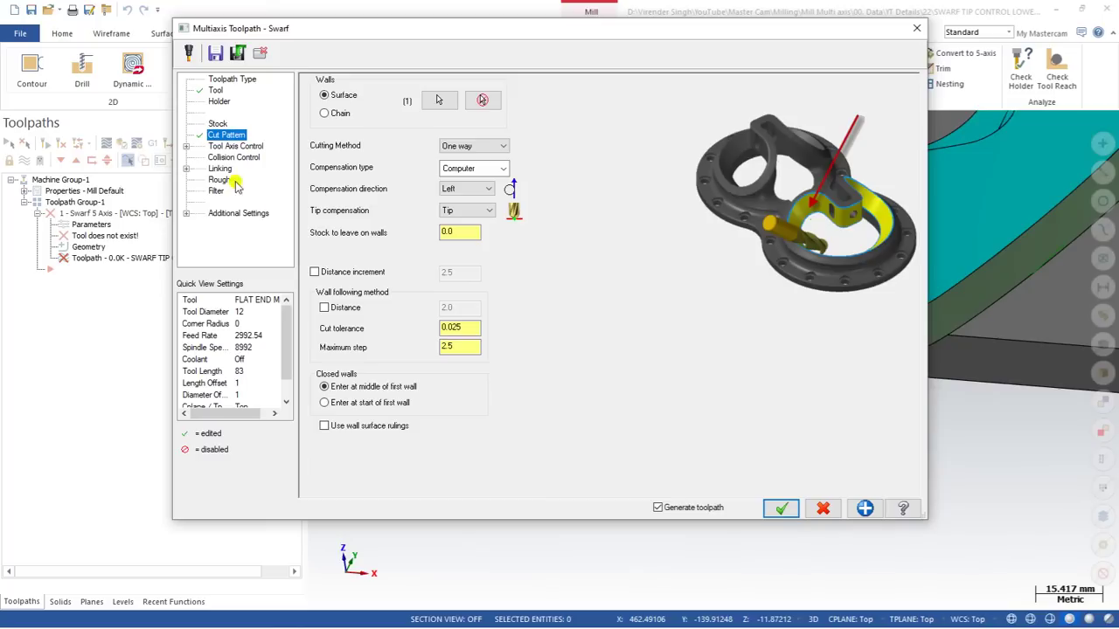
left_click(225, 146)
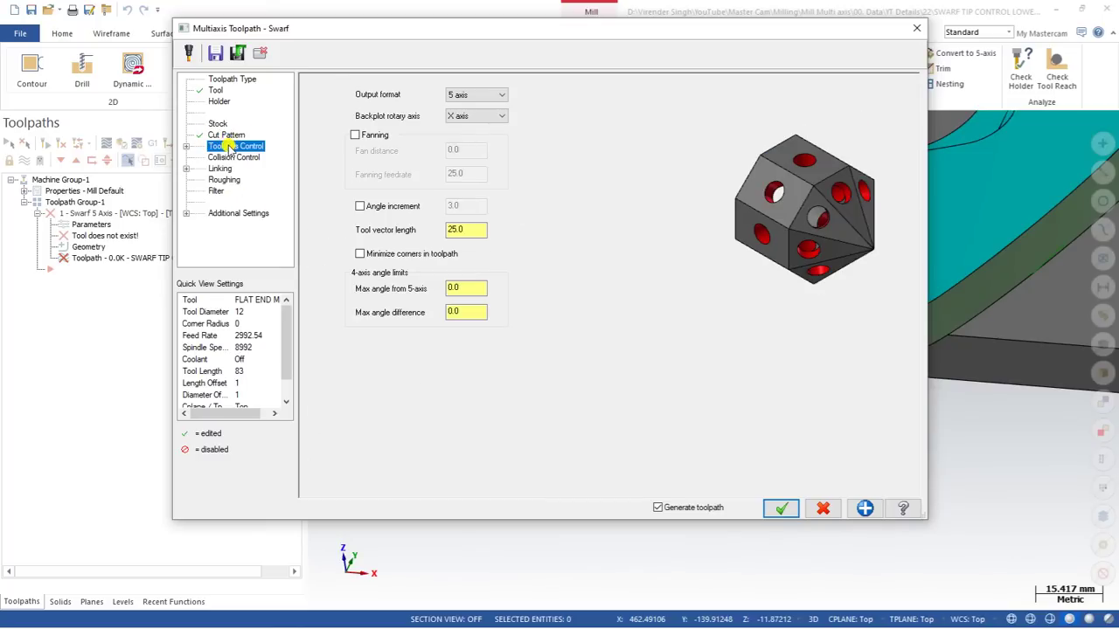
left_click(224, 135)
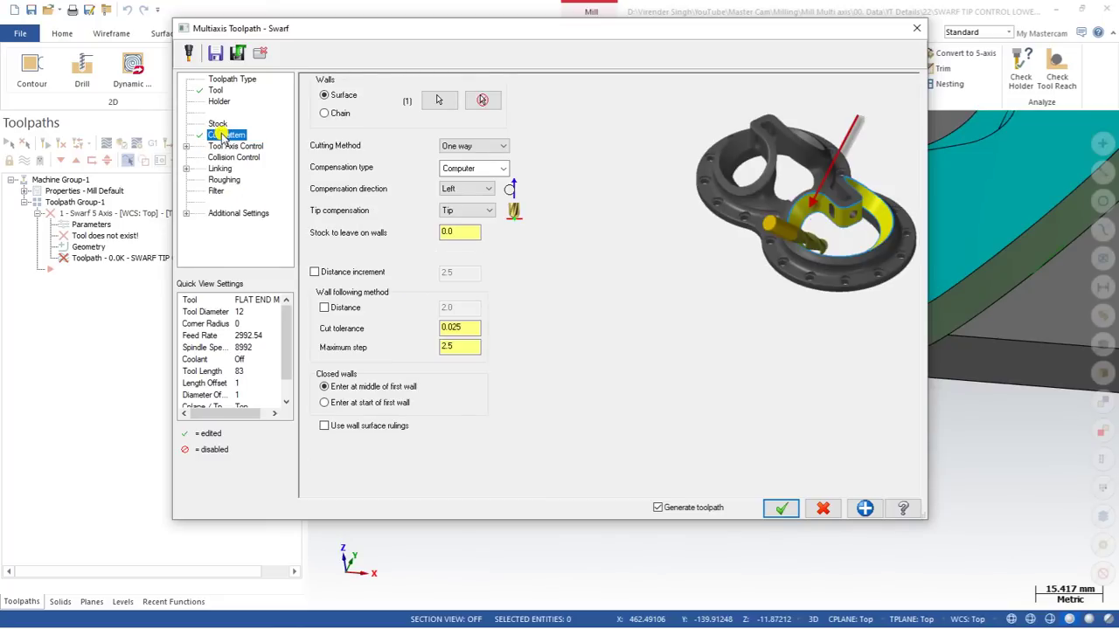
left_click(226, 147)
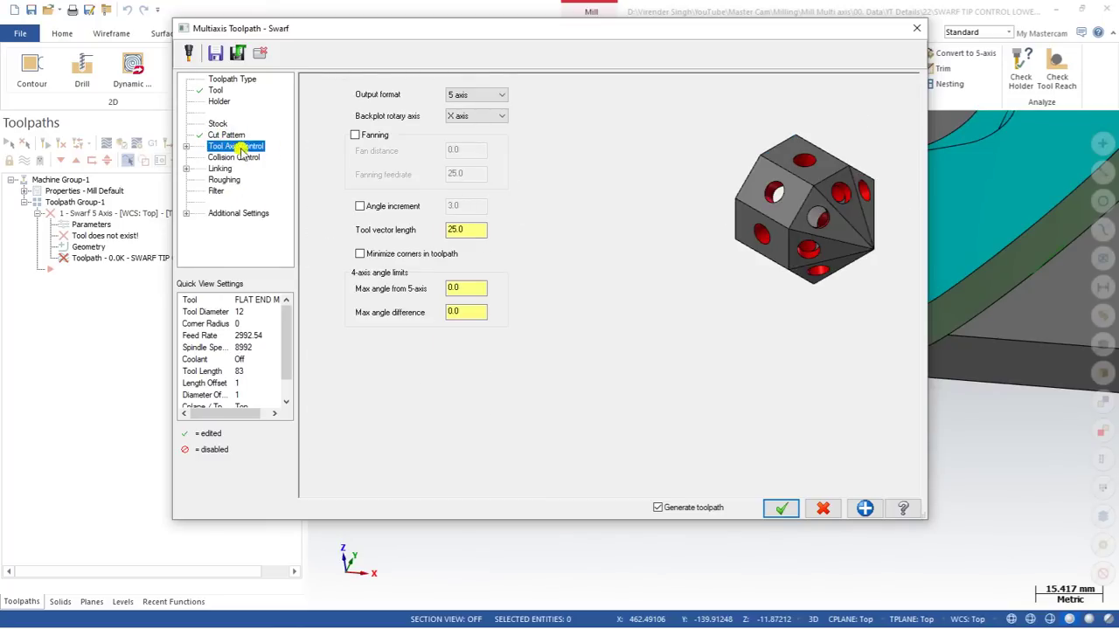
left_click(185, 146)
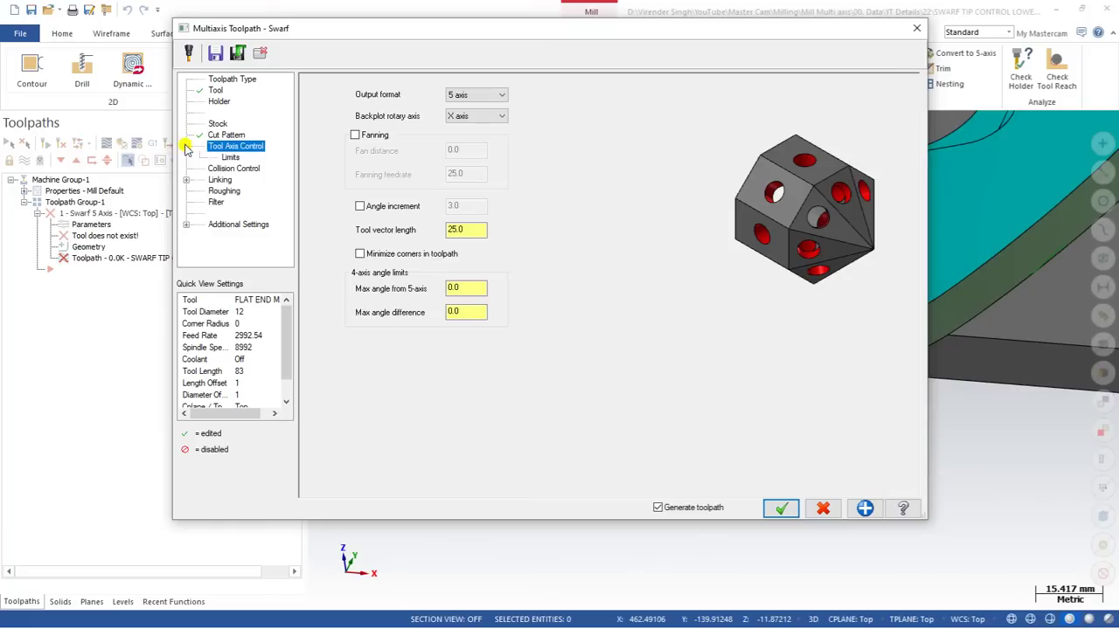
left_click(479, 94)
left_click(455, 120)
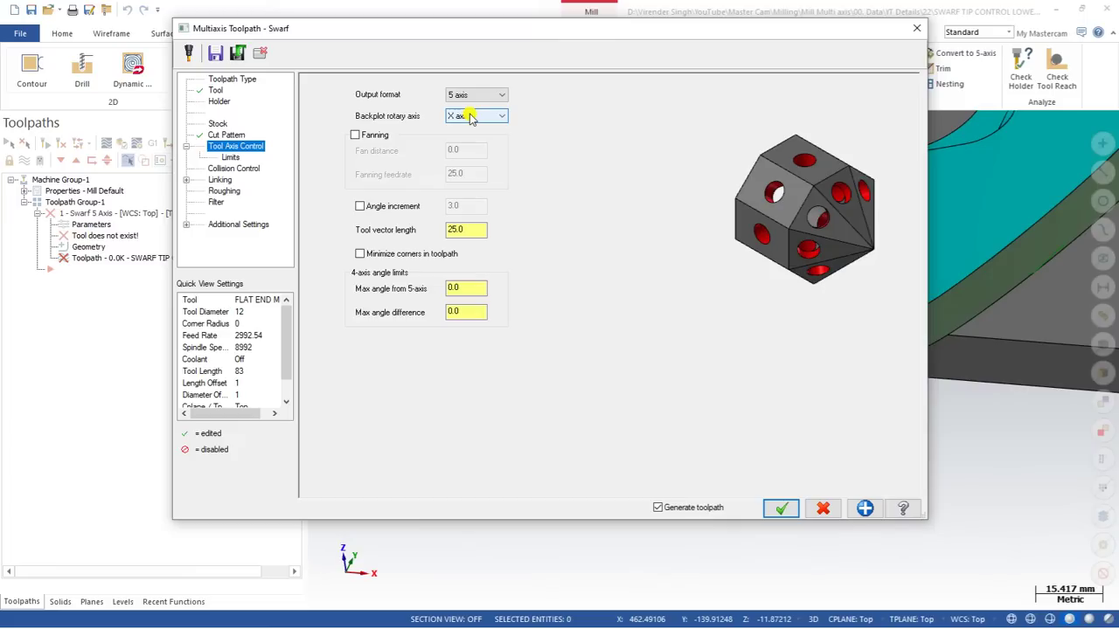
left_click(224, 151)
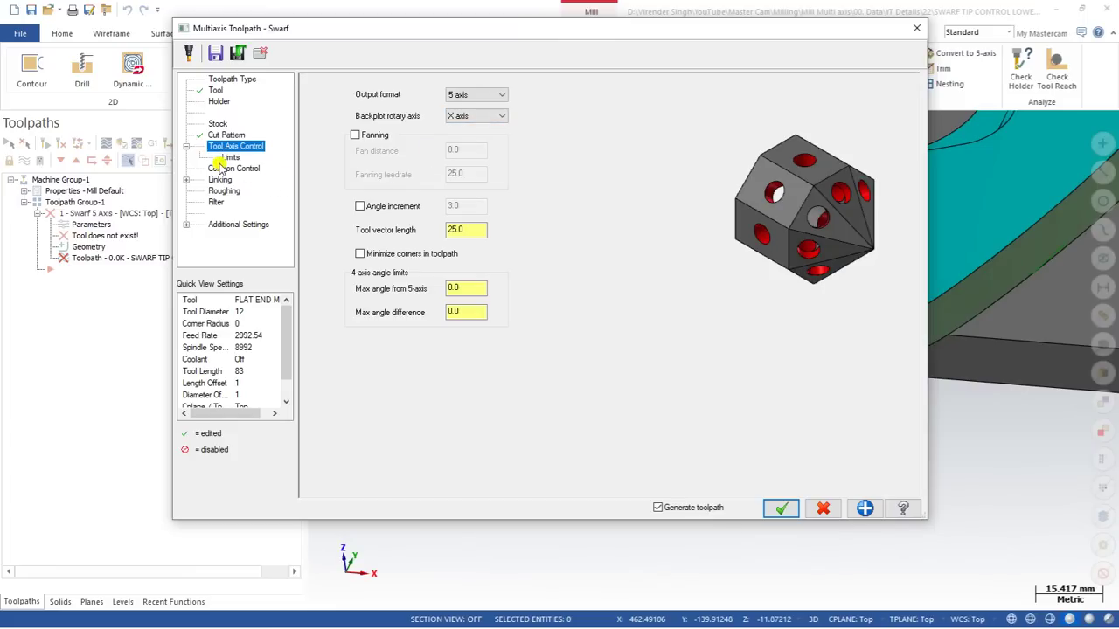
Set the tip control to Lower Rail with a distance above lower of 0.0, and generate the toolpath.
left_click(220, 167)
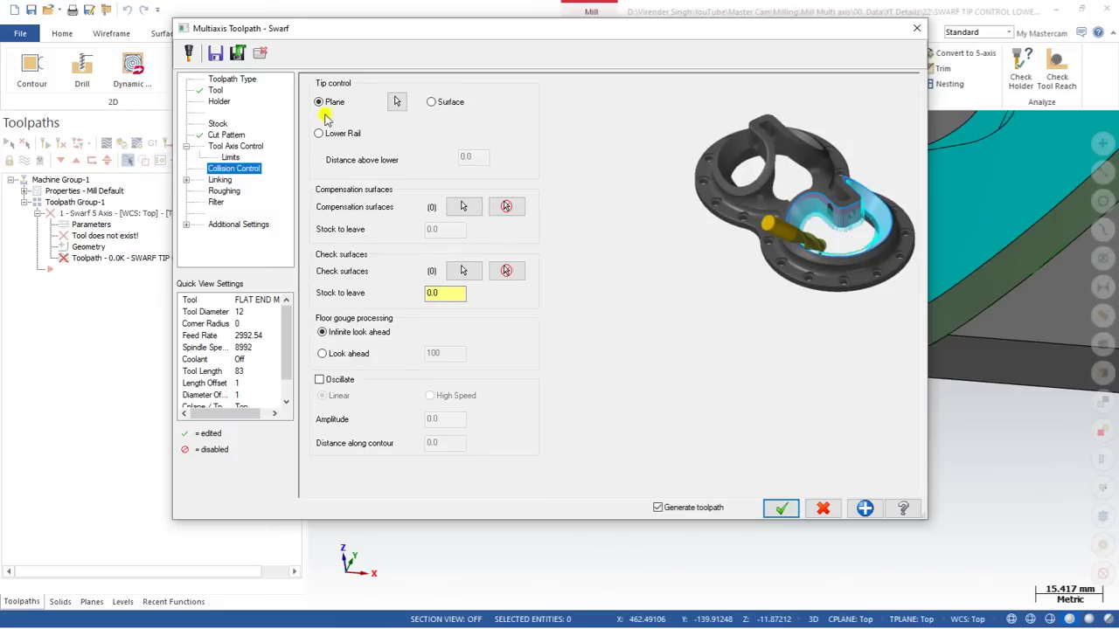
left_click(429, 102)
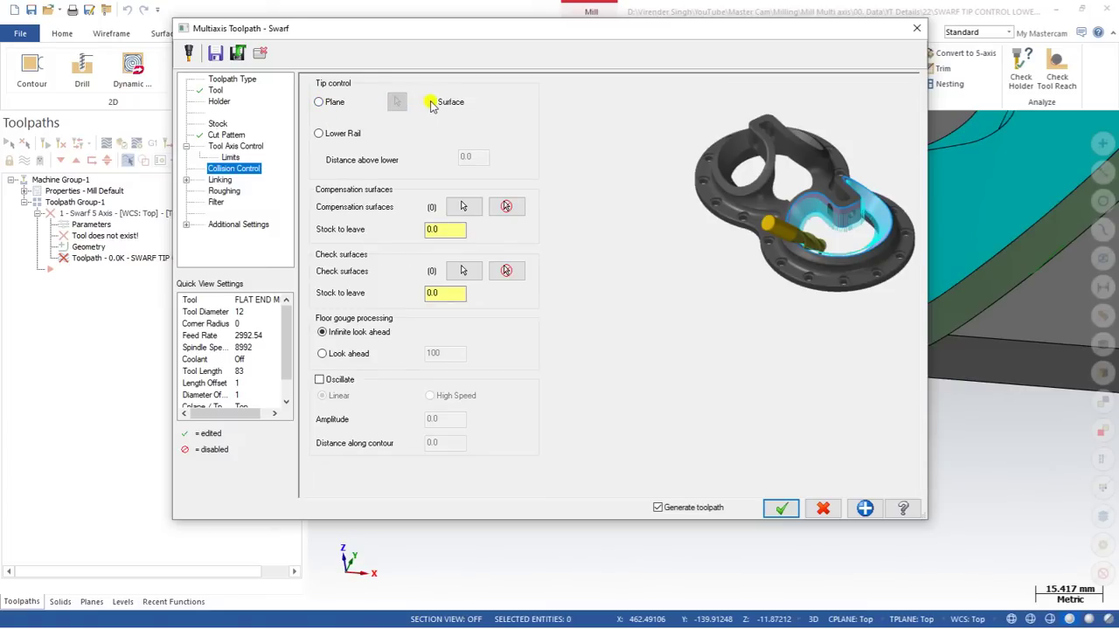
left_click(318, 136)
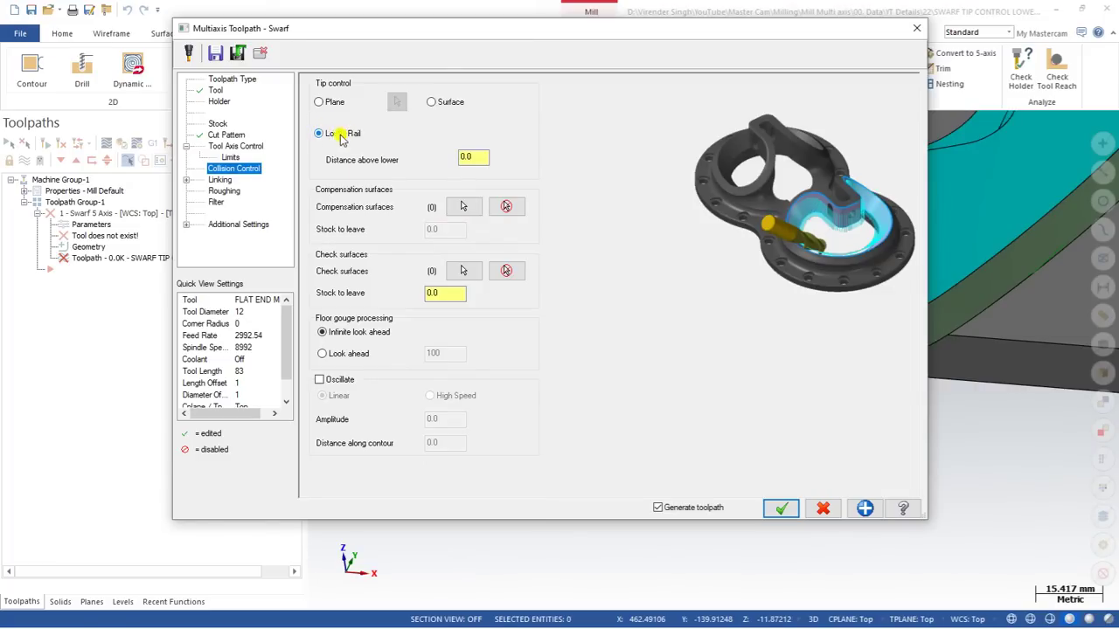
left_click_drag(475, 157, 423, 149)
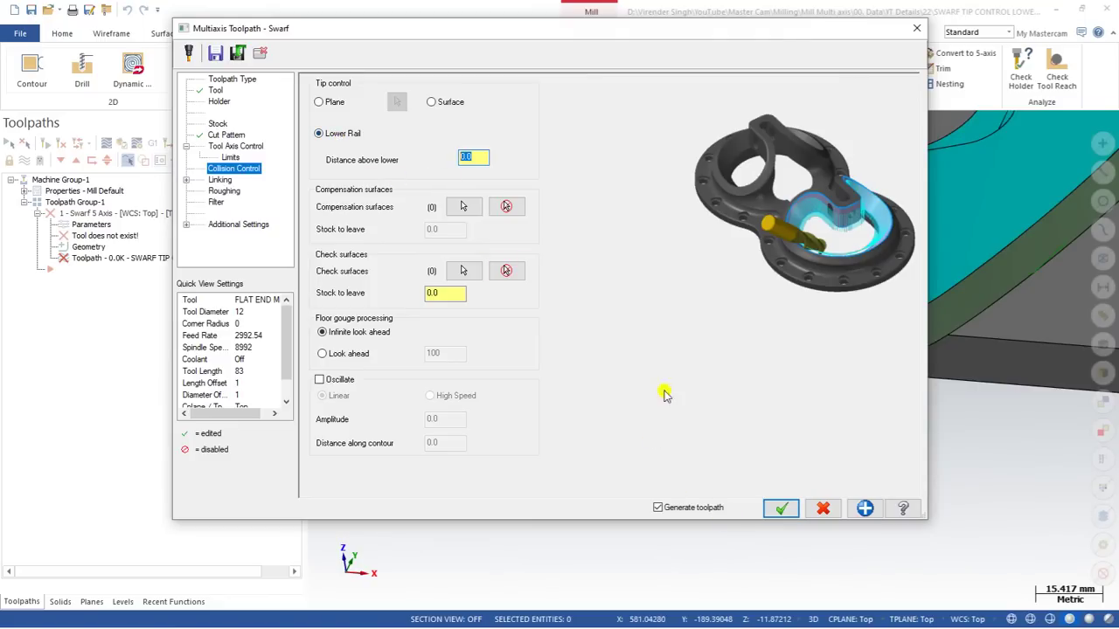
left_click(782, 508)
Backplot the Swarf toolpath to check which side of the outer edge the tool runs on, and close the backplot.
scroll(706, 420, "down", 3)
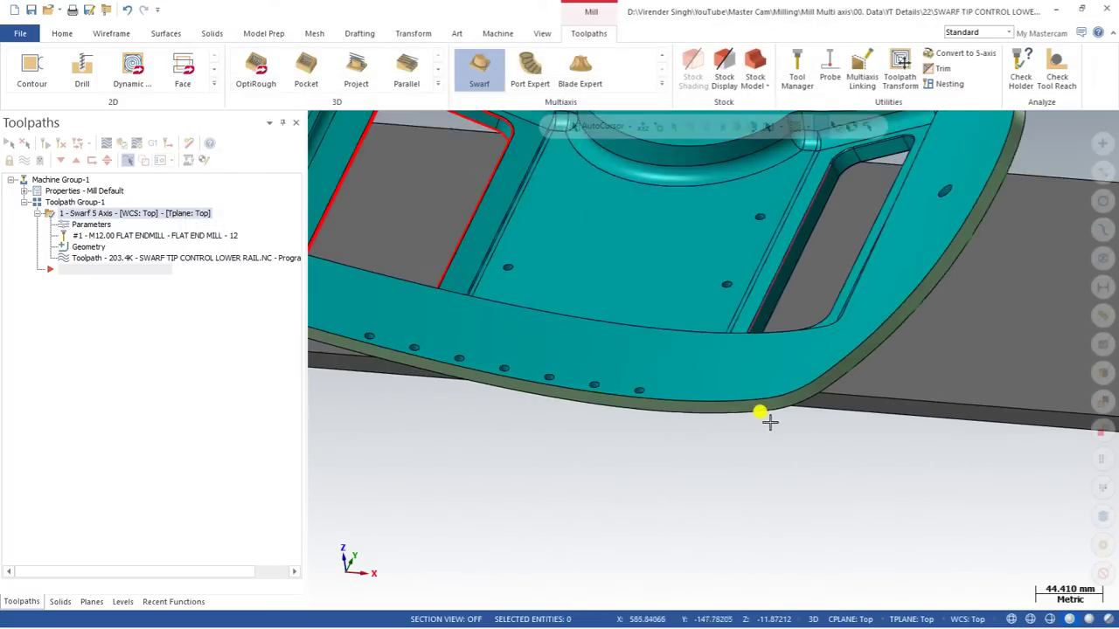
scroll(769, 422, "down", 5)
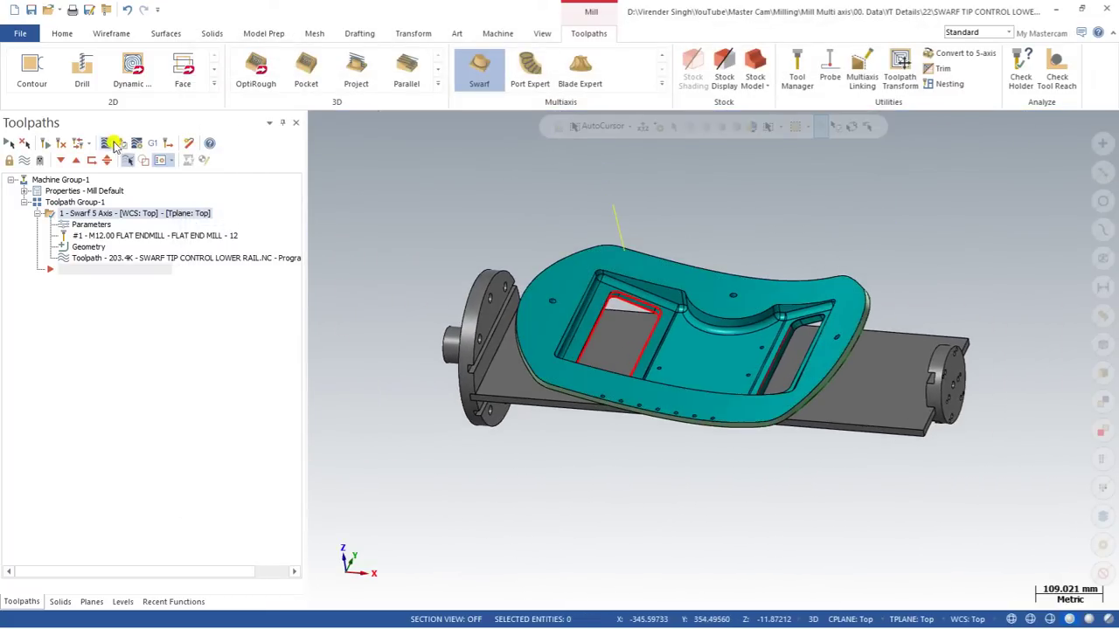
left_click(109, 144)
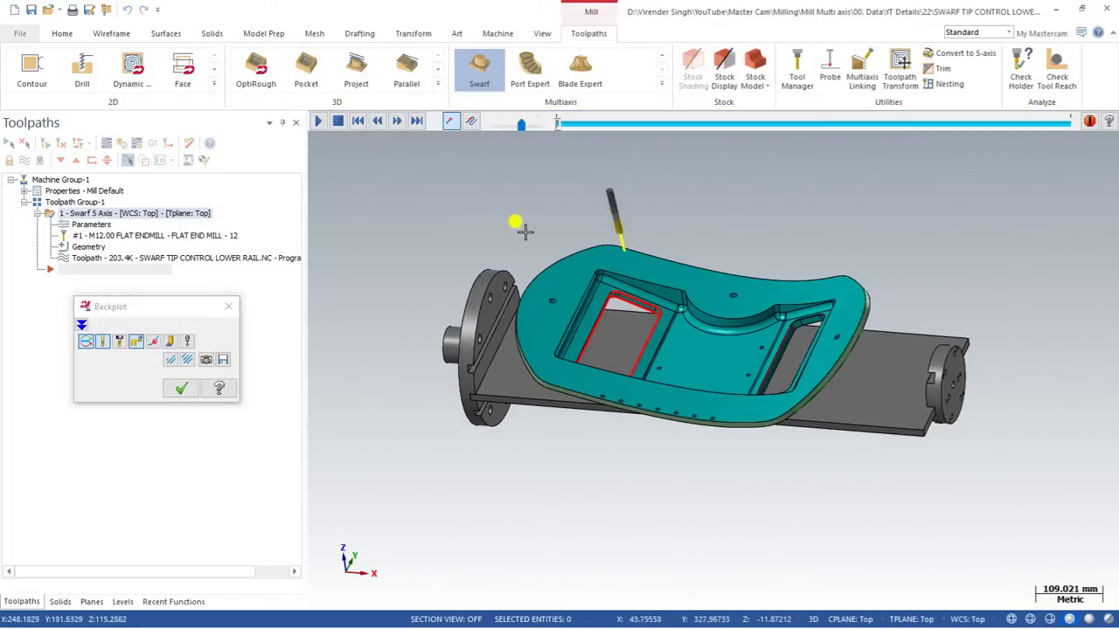
scroll(568, 237, "up", 3)
scroll(542, 290, "down", 3)
scroll(520, 326, "up", 3)
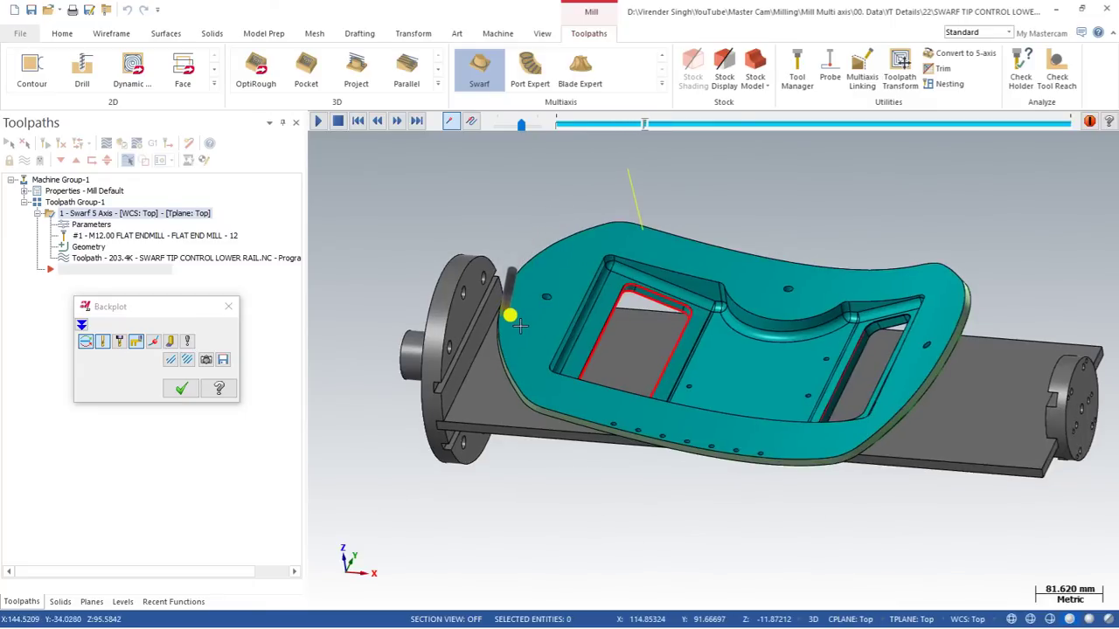
key("Escape")
Change the Swarf operation's compensation direction to Right and regenerate the toolpath.
left_click(87, 226)
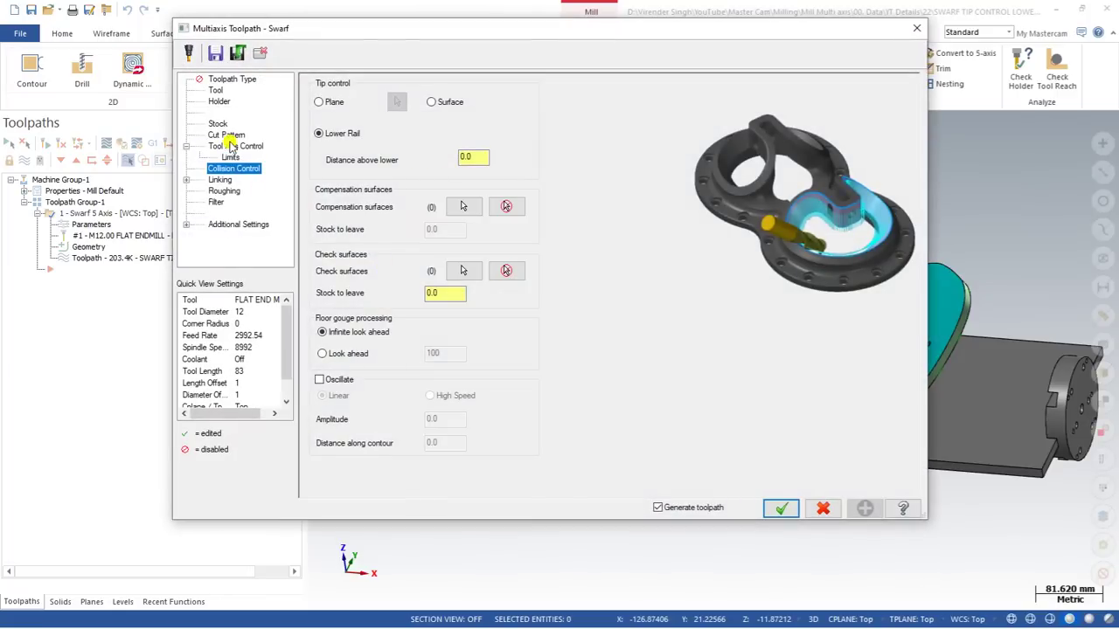
left_click(227, 136)
left_click(466, 189)
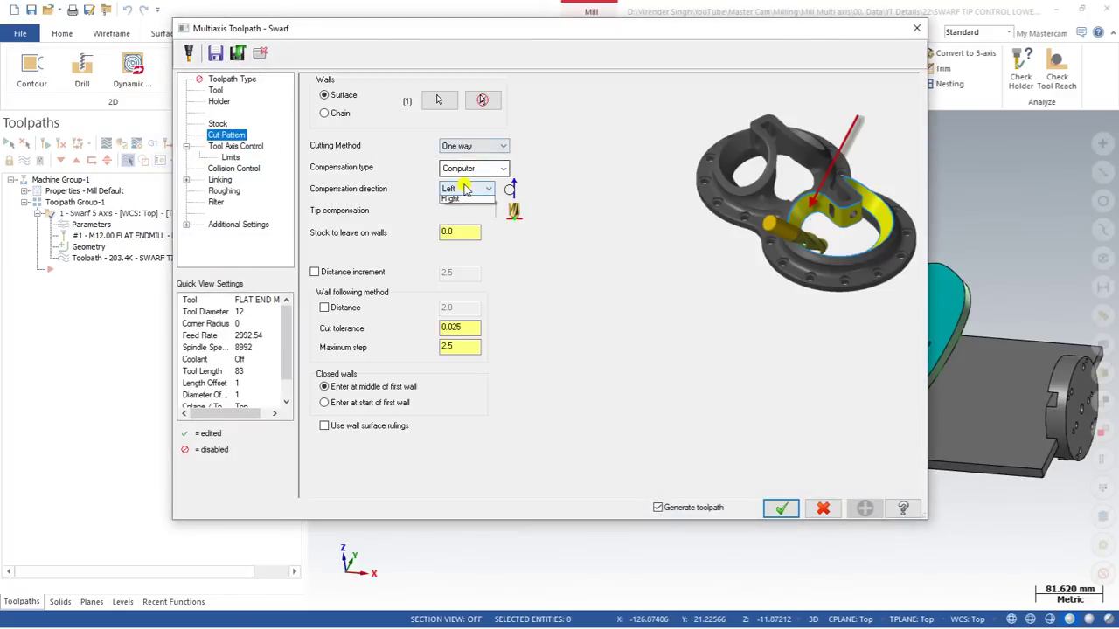
left_click(450, 198)
left_click(781, 508)
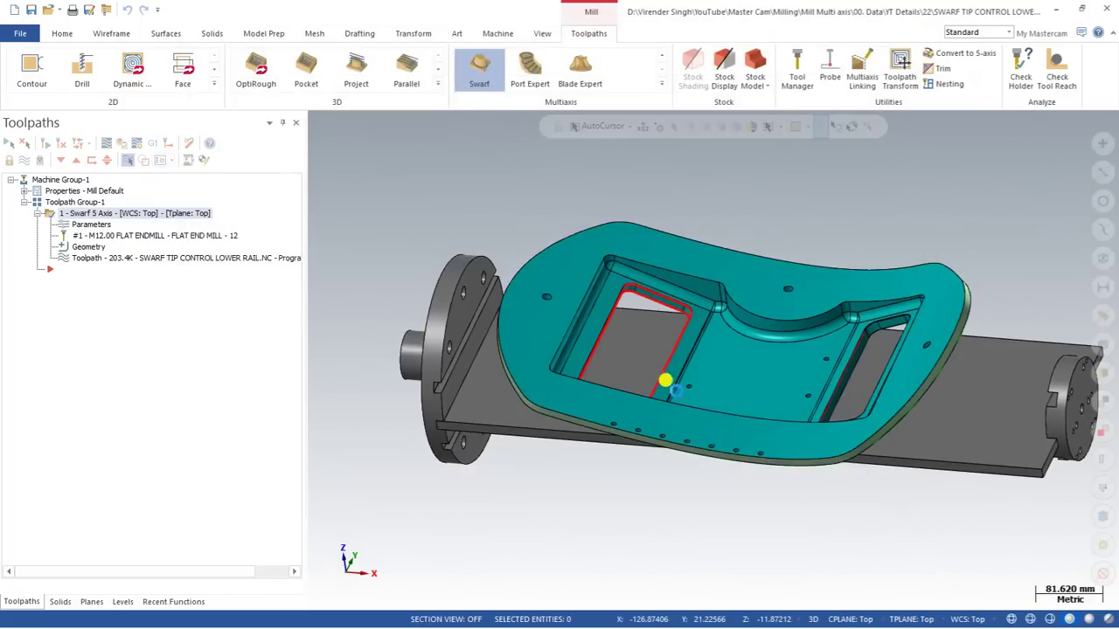
Backplot the Swarf toolpath to check the tool's side and tip position along the outer edge, and close the backplot.
left_click(106, 142)
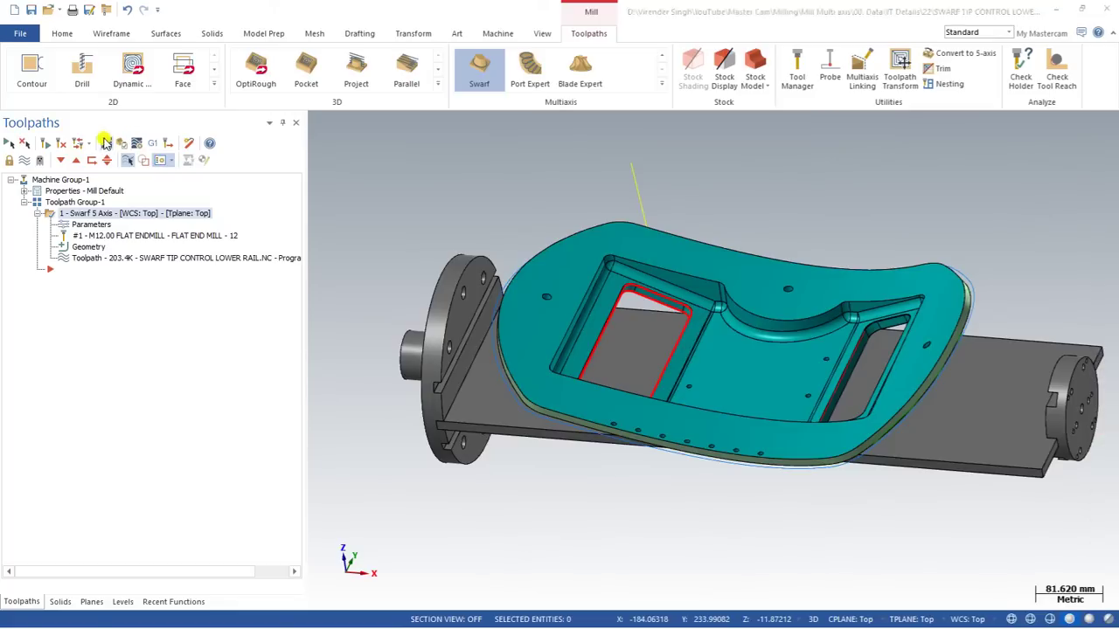
left_click(320, 121)
key("alt+1")
mouse_move(511, 236)
middle_mouse_down()
mouse_move(629, 172)
mouse_move(616, 188)
mouse_move(542, 210)
mouse_move(467, 262)
mouse_move(483, 298)
mouse_move(388, 257)
mouse_move(589, 277)
mouse_move(575, 250)
mouse_move(502, 294)
mouse_move(517, 272)
mouse_move(602, 299)
mouse_move(439, 302)
mouse_move(739, 330)
mouse_move(712, 332)
middle_mouse_up()
left_click(181, 388)
Set the Lower Rail tip control's distance above lower to -2.0 and regenerate the Swarf toolpath.
double_click(95, 226)
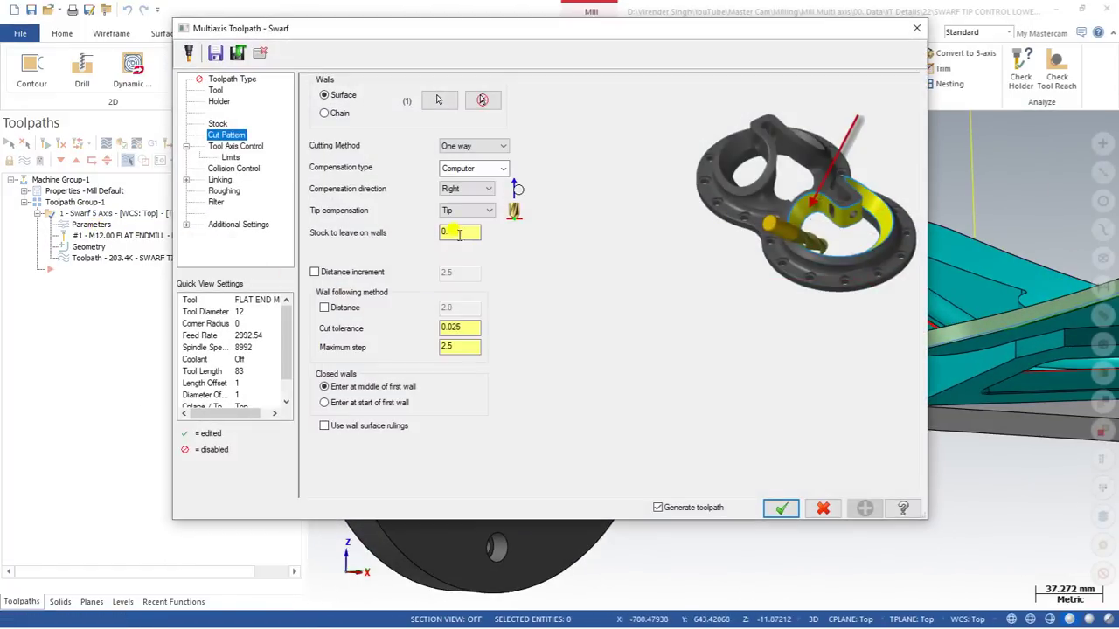
left_click(218, 168)
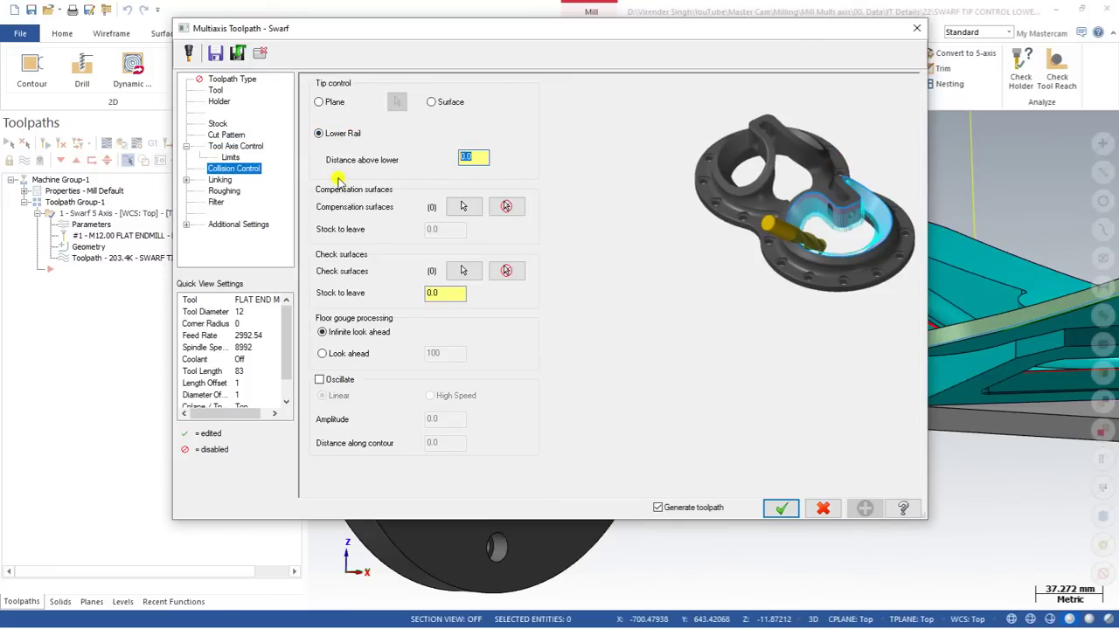
key("Return")
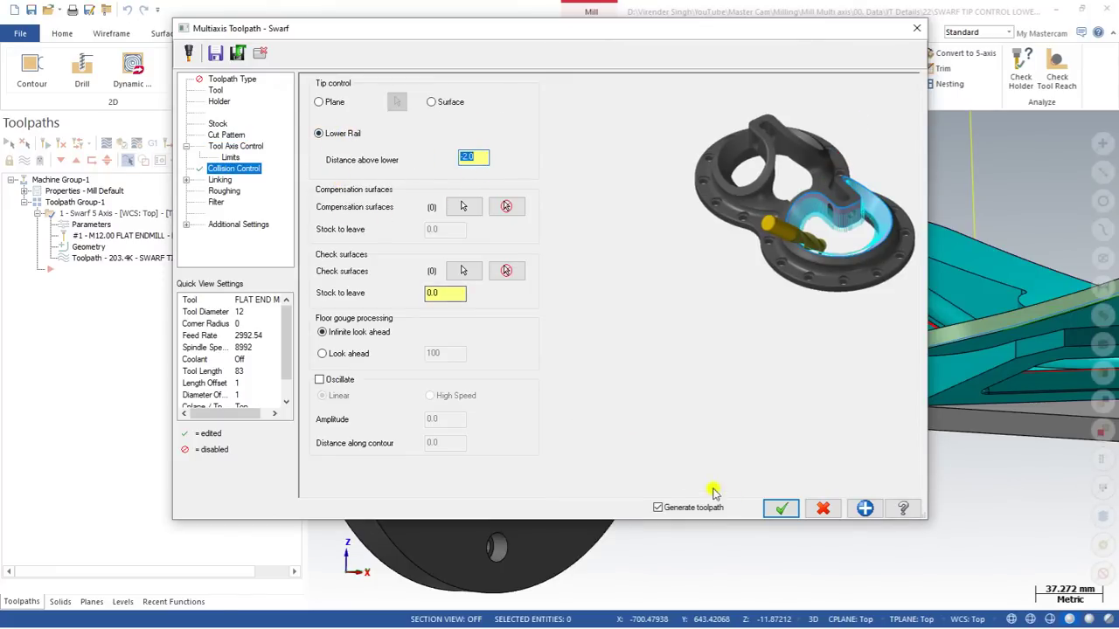
left_click(780, 508)
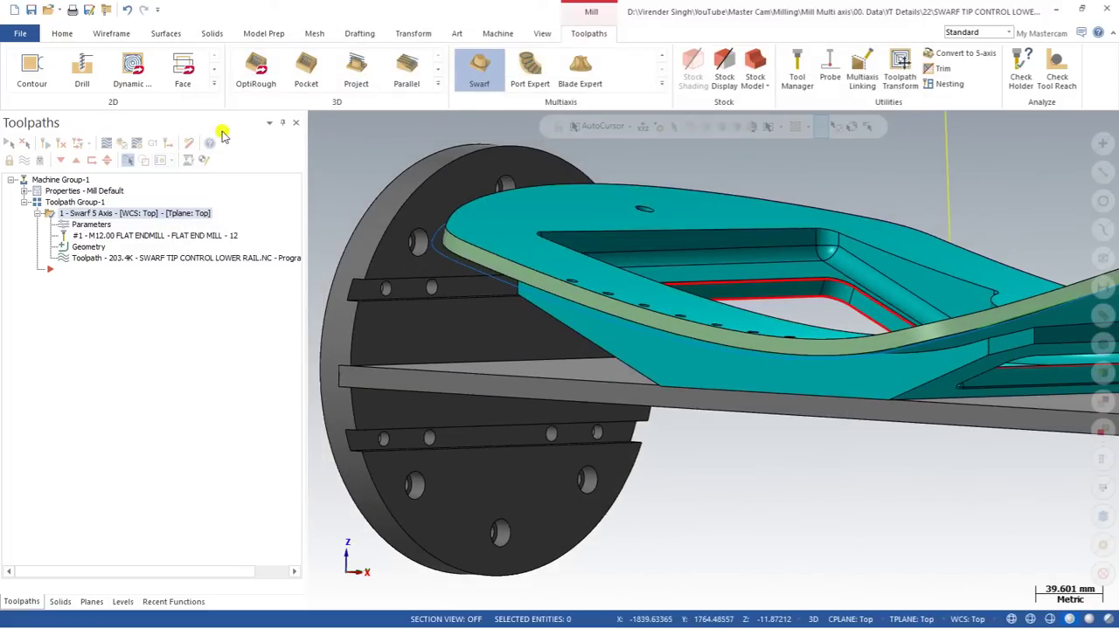
Backplot the Swarf toolpath to examine the tool tip's position relative to the edge's lower rail, and close the backplot.
left_click(107, 144)
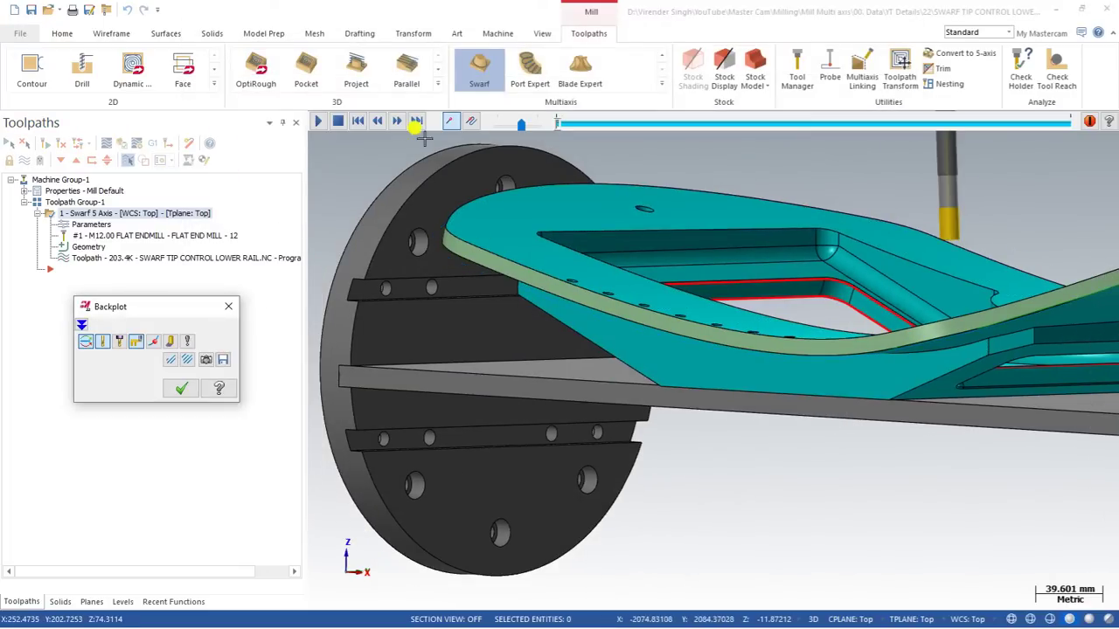
left_click(318, 120)
mouse_move(609, 260)
middle_mouse_down()
mouse_move(522, 198)
mouse_move(505, 243)
mouse_move(614, 243)
middle_mouse_up()
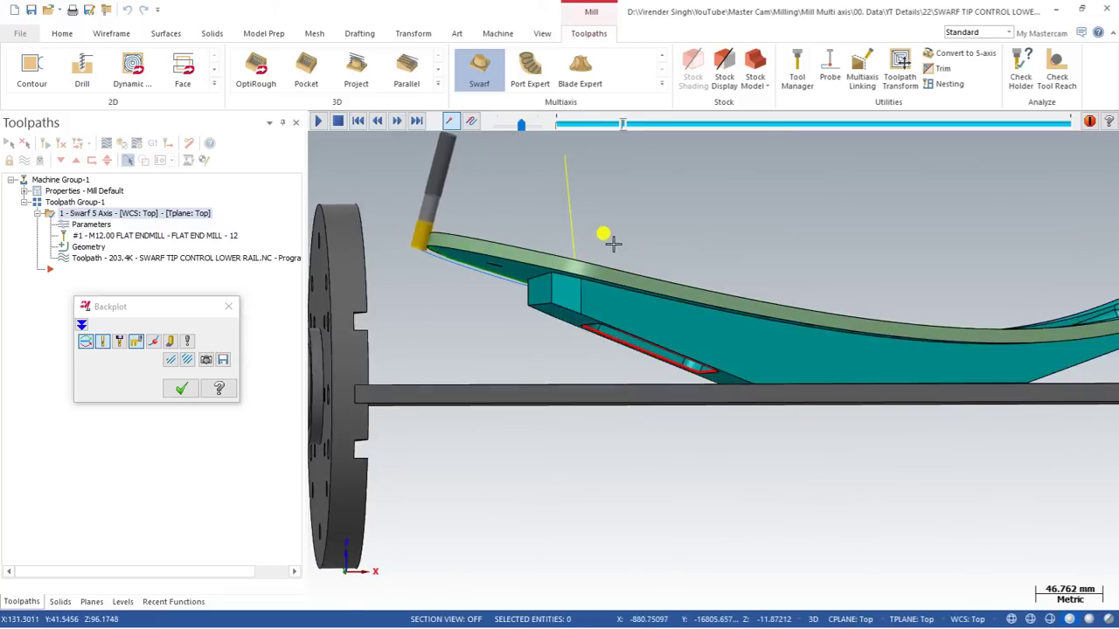
scroll(464, 235, "up", 6)
middle_click_drag(457, 242, 705, 292)
scroll(480, 249, "down", 4)
middle_click_drag(614, 284, 634, 384)
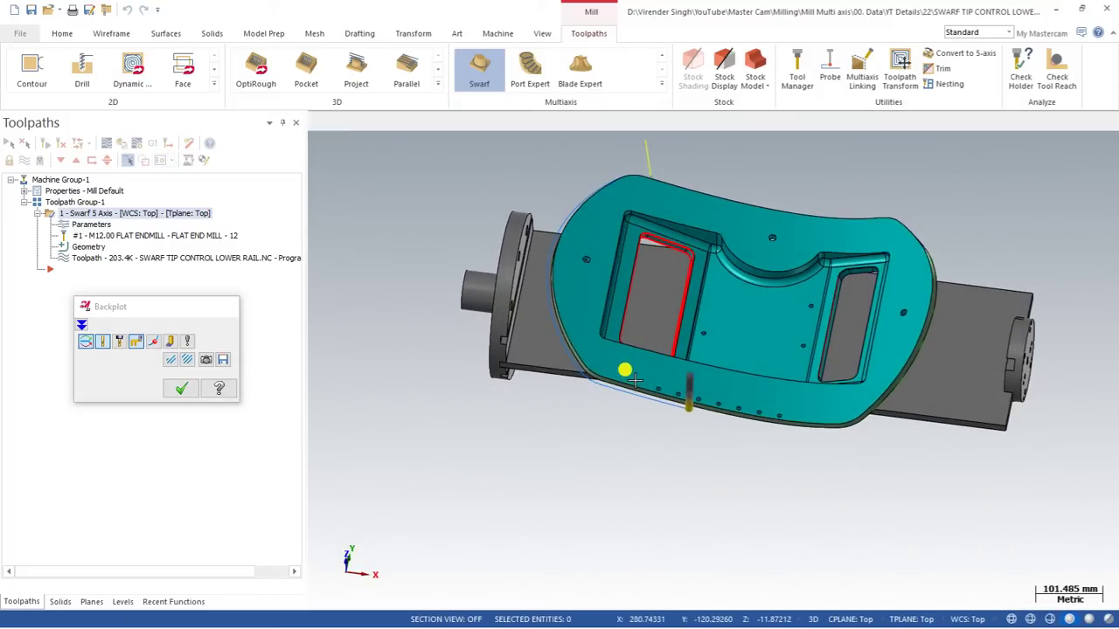
key("Escape")
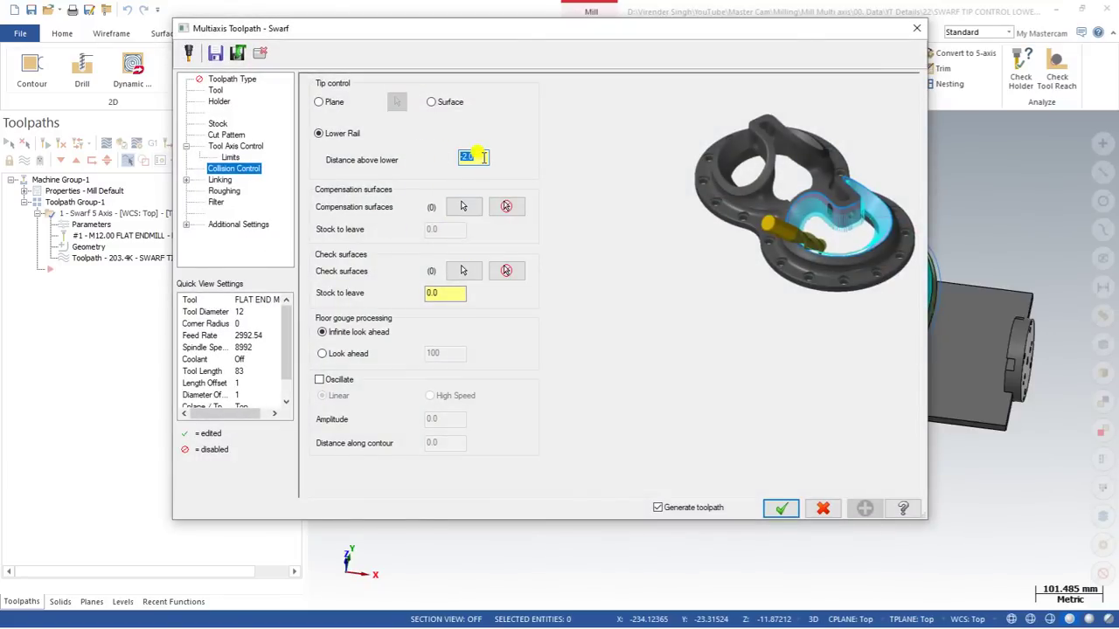
Examine in the backplot how the tool approaches the start point on the outer edge.
left_click(463, 270)
middle_click_drag(620, 325, 572, 190)
scroll(591, 200, "up", 5)
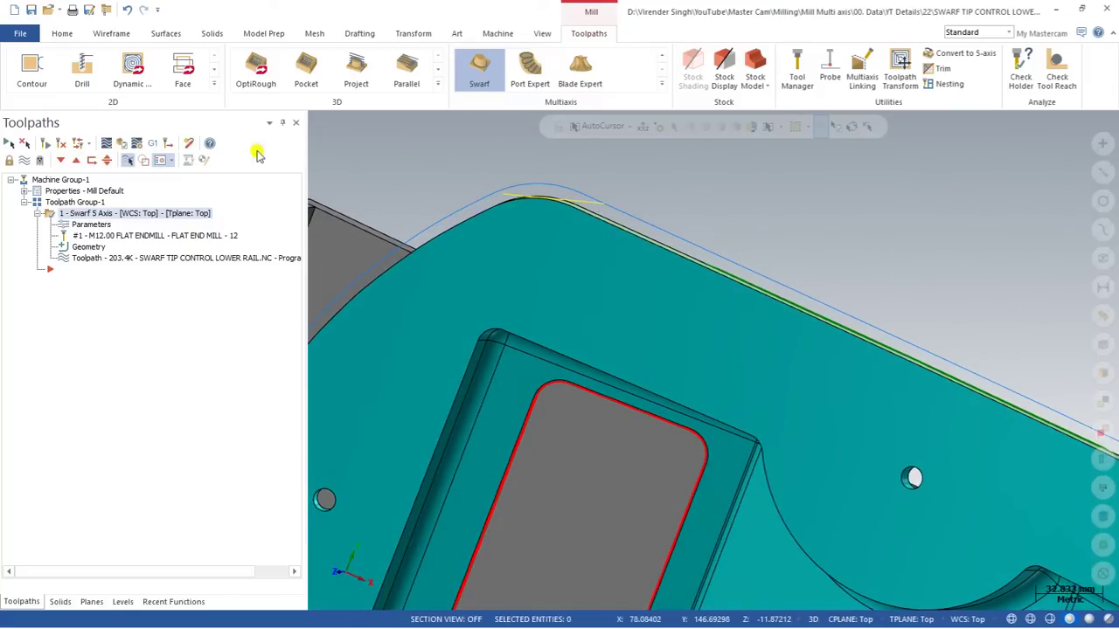
left_click(116, 143)
left_click(606, 200)
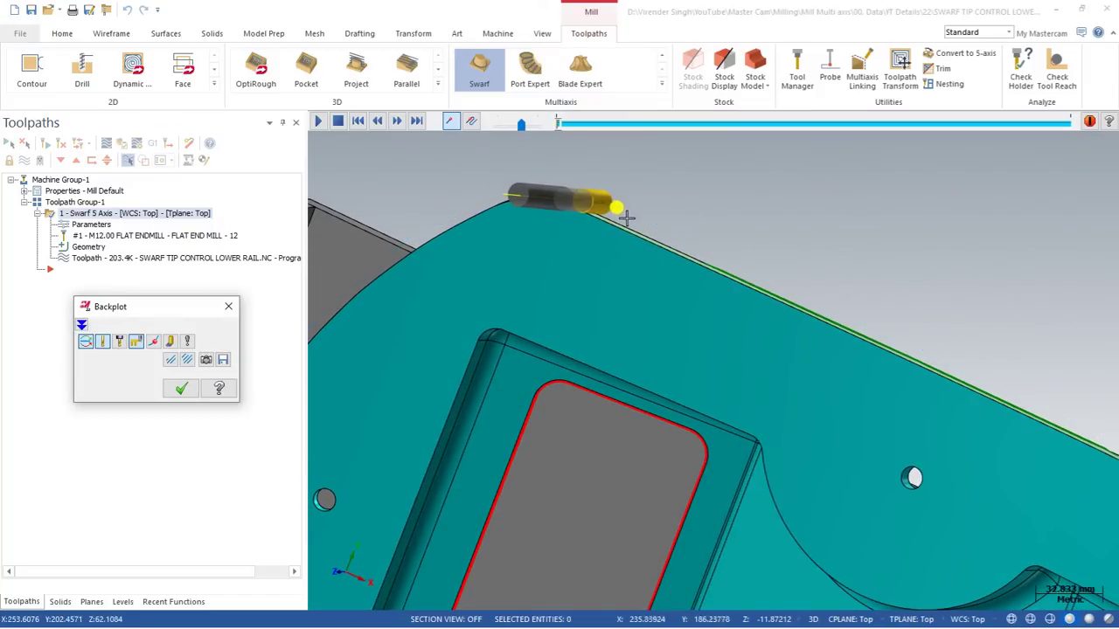
middle_click_drag(616, 210, 542, 184)
key("Escape")
Enable an always-used entry curve with length 10.0 and thickness 10.0, copy its settings to the exit curve, and regenerate the toolpath.
left_click(77, 225)
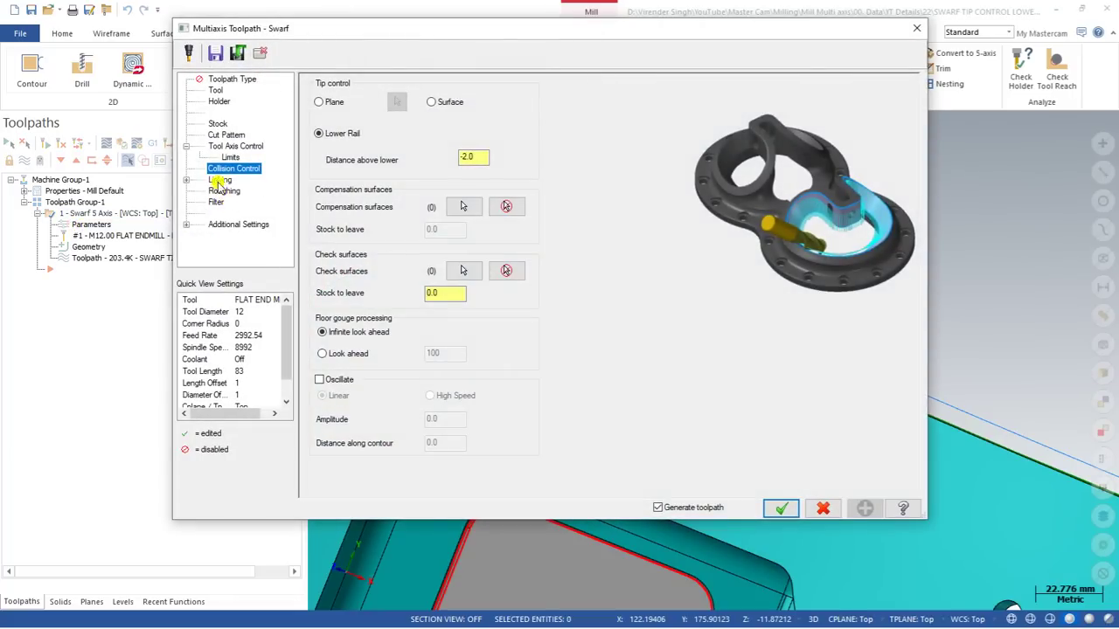
left_click(217, 180)
left_click(186, 180)
left_click(234, 191)
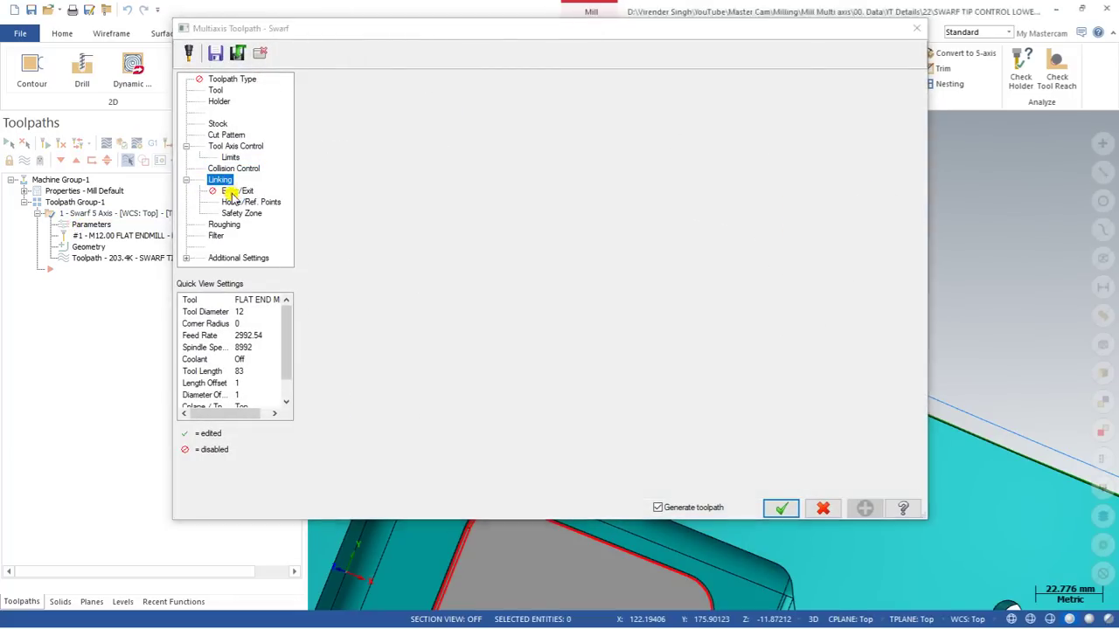
left_click(325, 85)
left_click(315, 97)
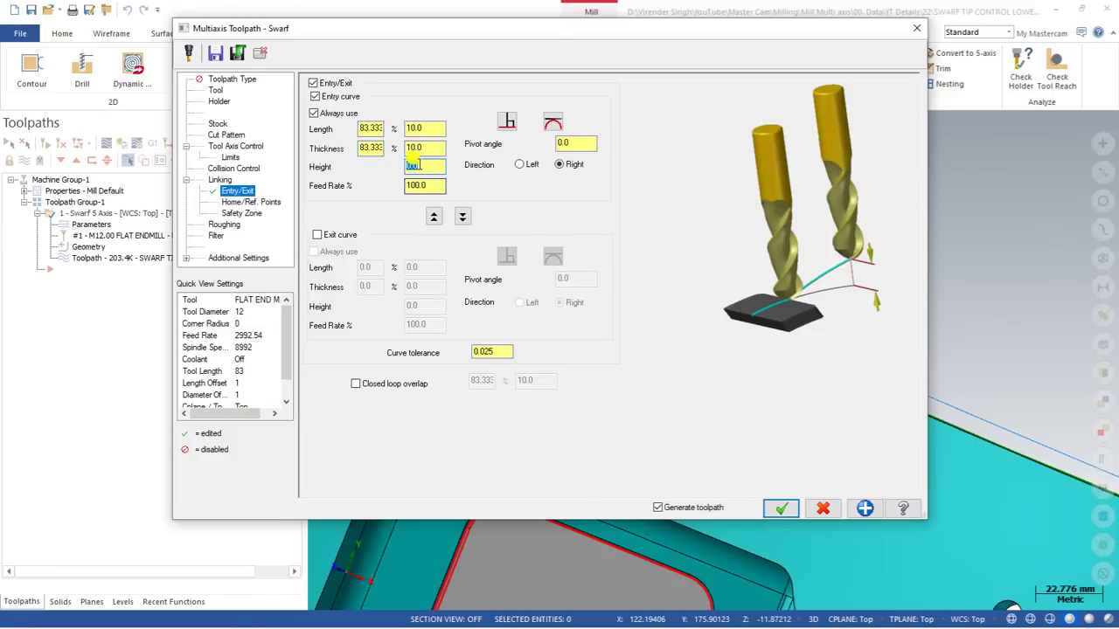
left_click(461, 217)
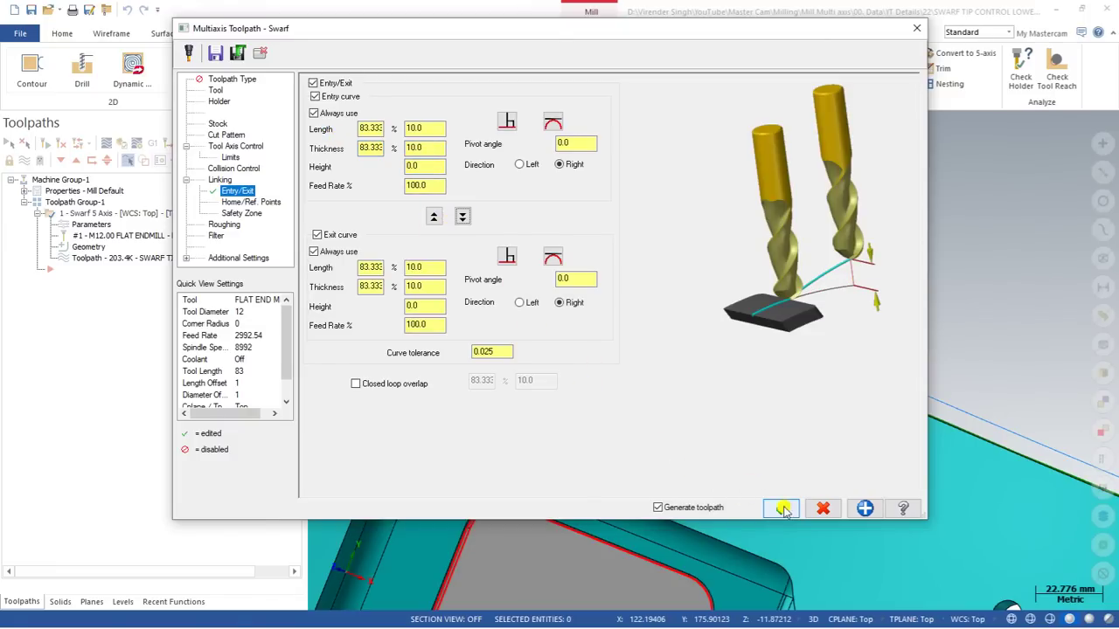
left_click(782, 507)
Backplot the Swarf toolpath and inspect the entry and exit arcs and the single pass around the outer edge.
scroll(571, 333, "down", 3)
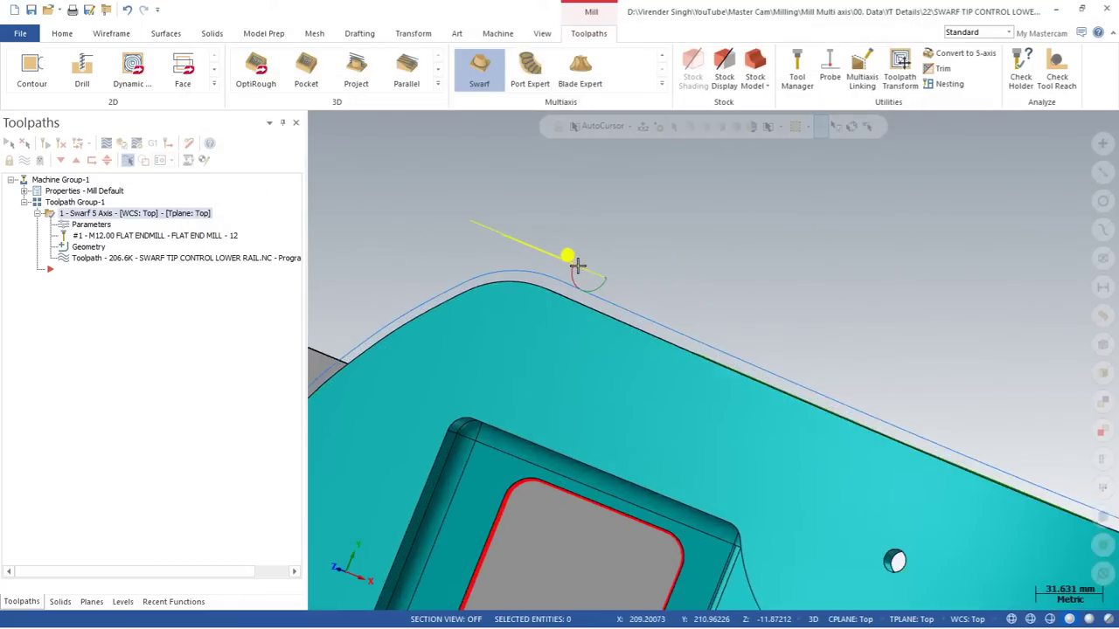
scroll(575, 261, "down", 2)
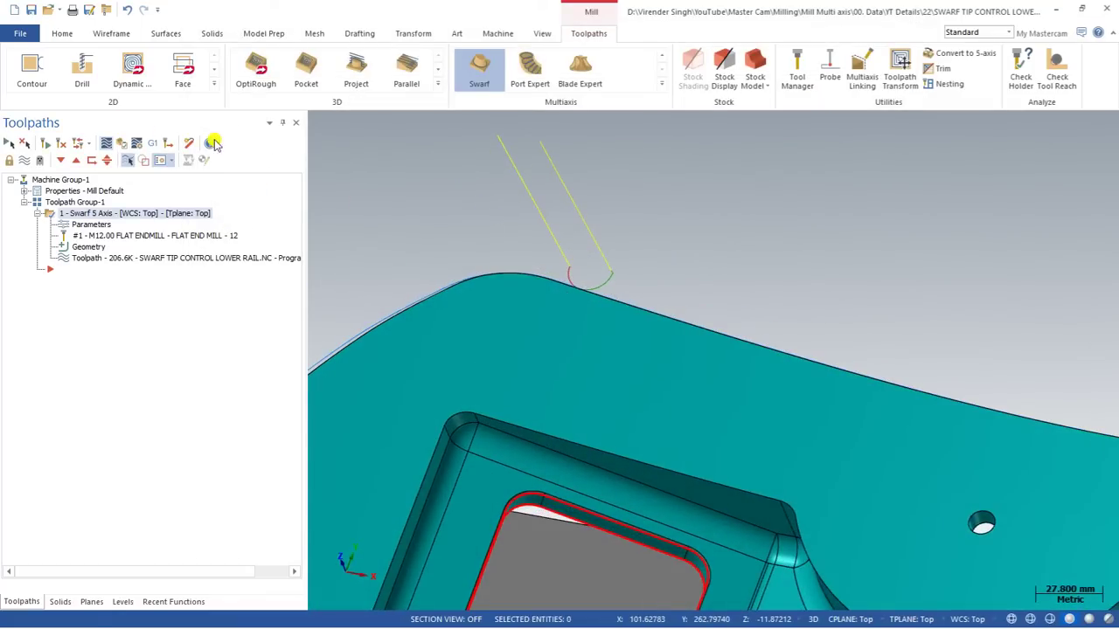
left_click(212, 144)
left_click(316, 122)
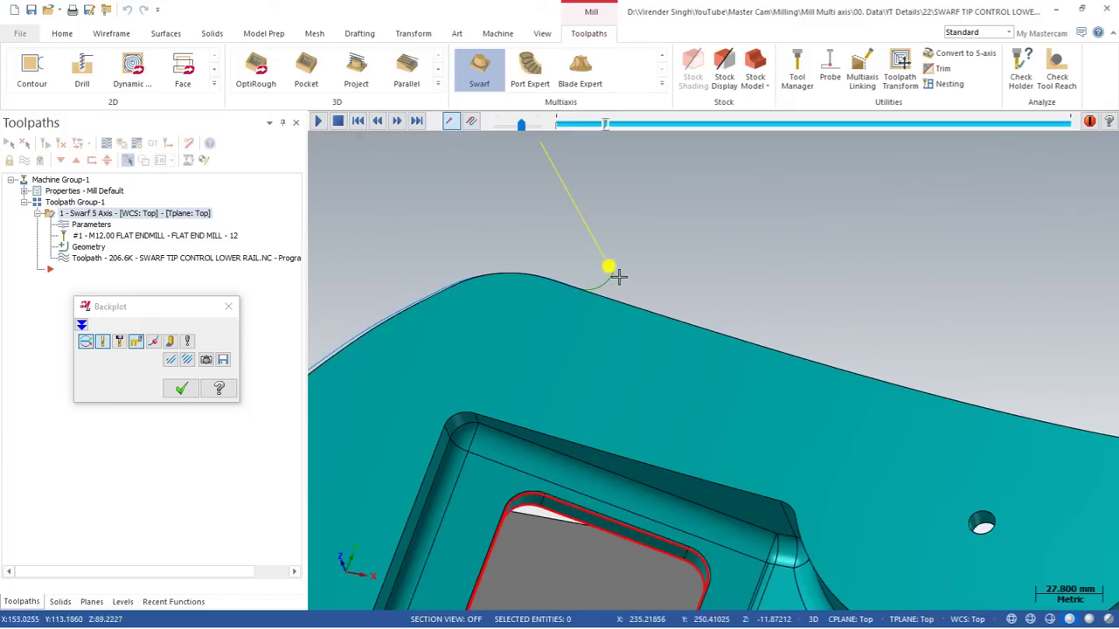
scroll(605, 298, "up", 8)
scroll(492, 307, "down", 2)
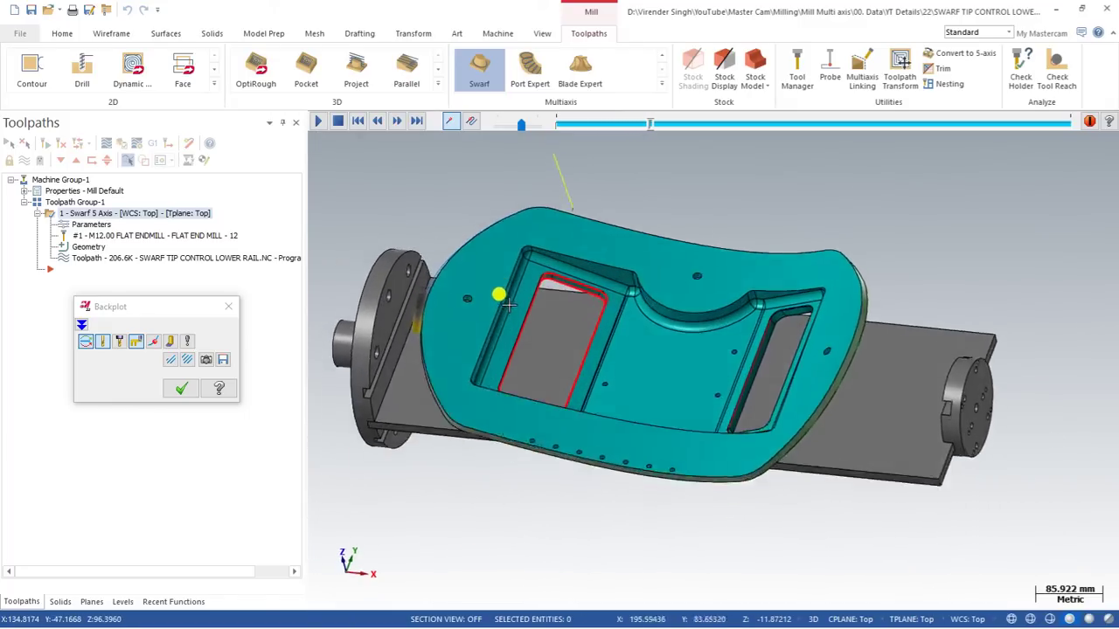
middle_click_drag(492, 307, 556, 266)
scroll(647, 310, "down", 5)
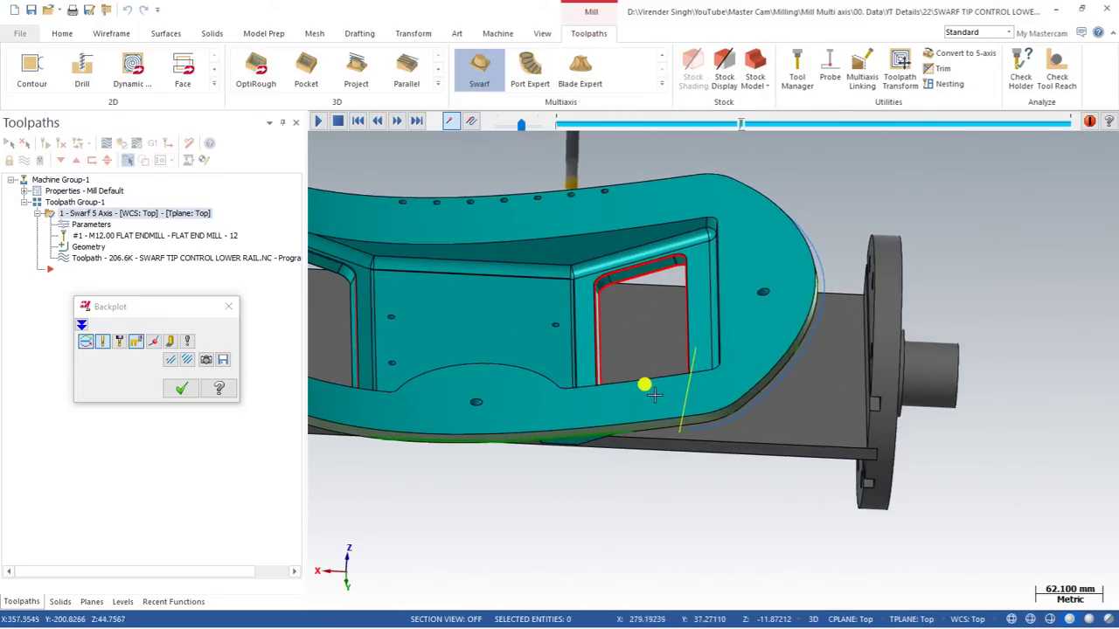
key("Escape")
scroll(666, 411, "up", 1)
middle_click_drag(666, 411, 576, 314)
scroll(812, 349, "up", 2)
scroll(812, 349, "down", 4)
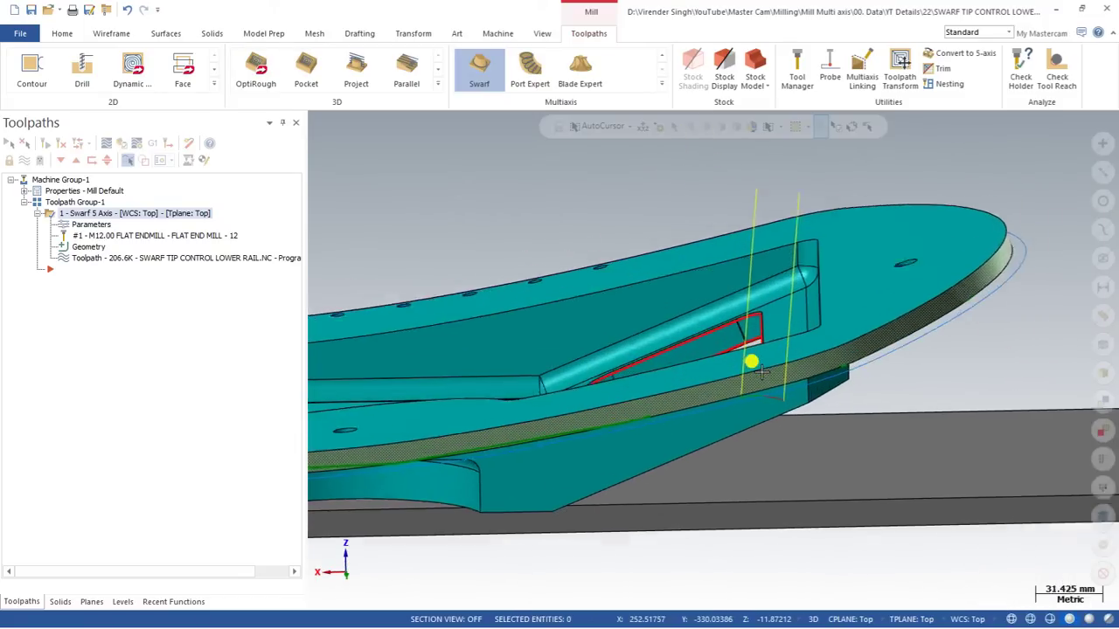
middle_click_drag(765, 350, 737, 393)
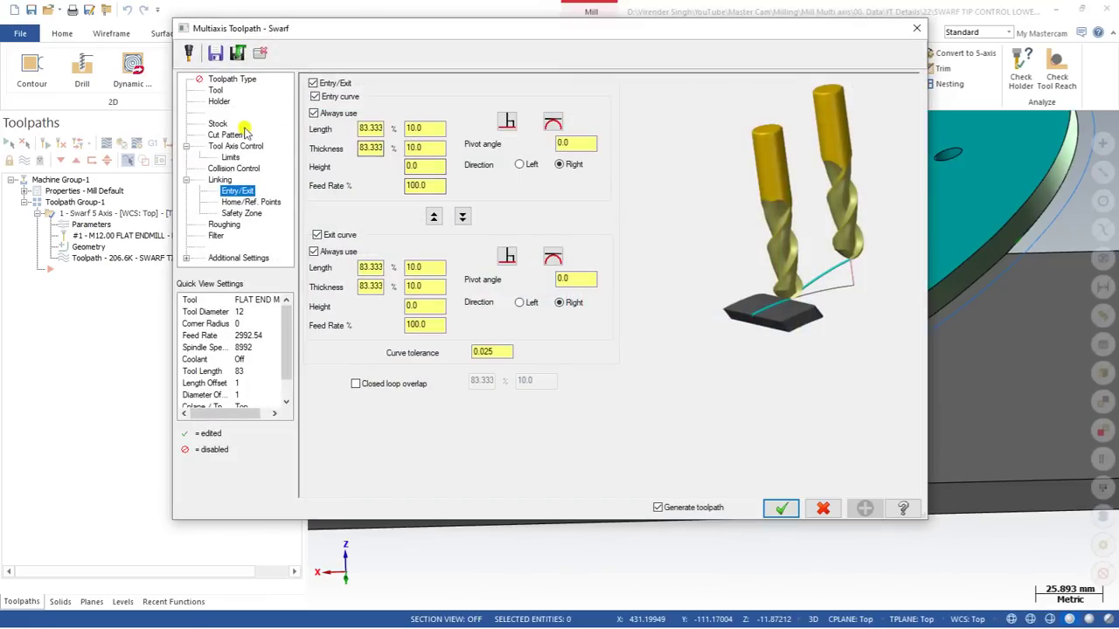
Enable depth cuts in the Swarf operation with 5 rough cuts and a 3.0 rough step, and regenerate the toolpath.
left_click(243, 132)
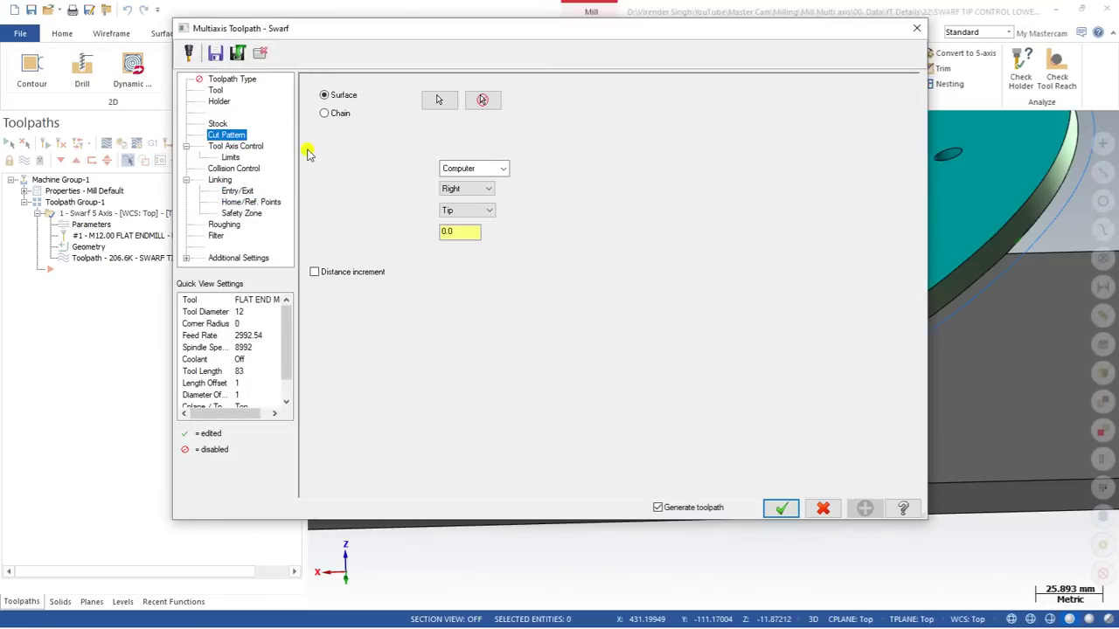
left_click(476, 146)
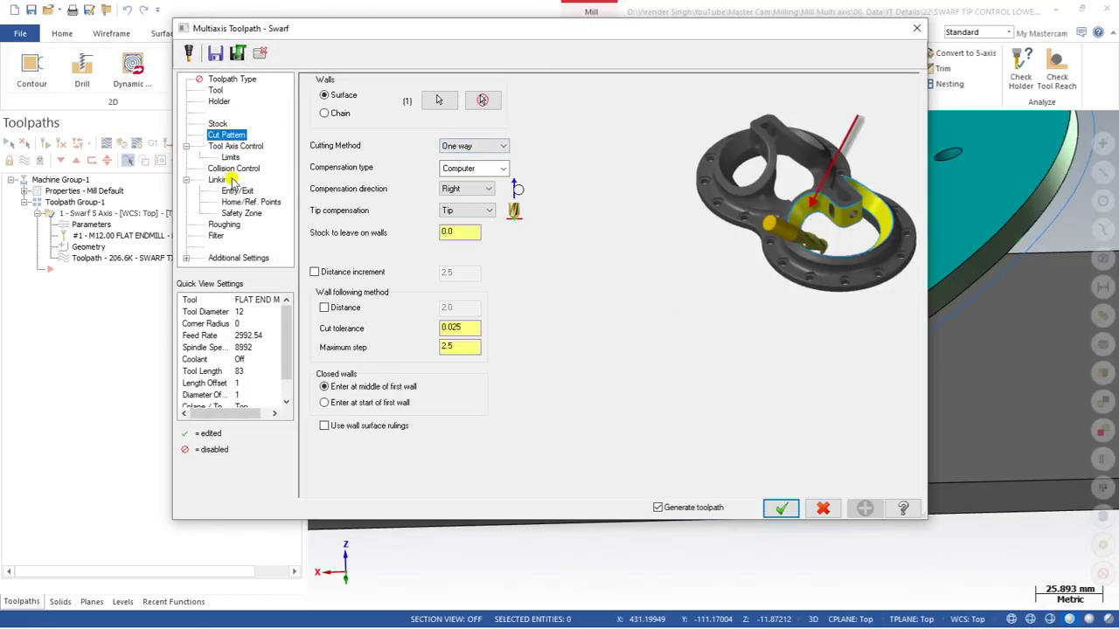
left_click(220, 225)
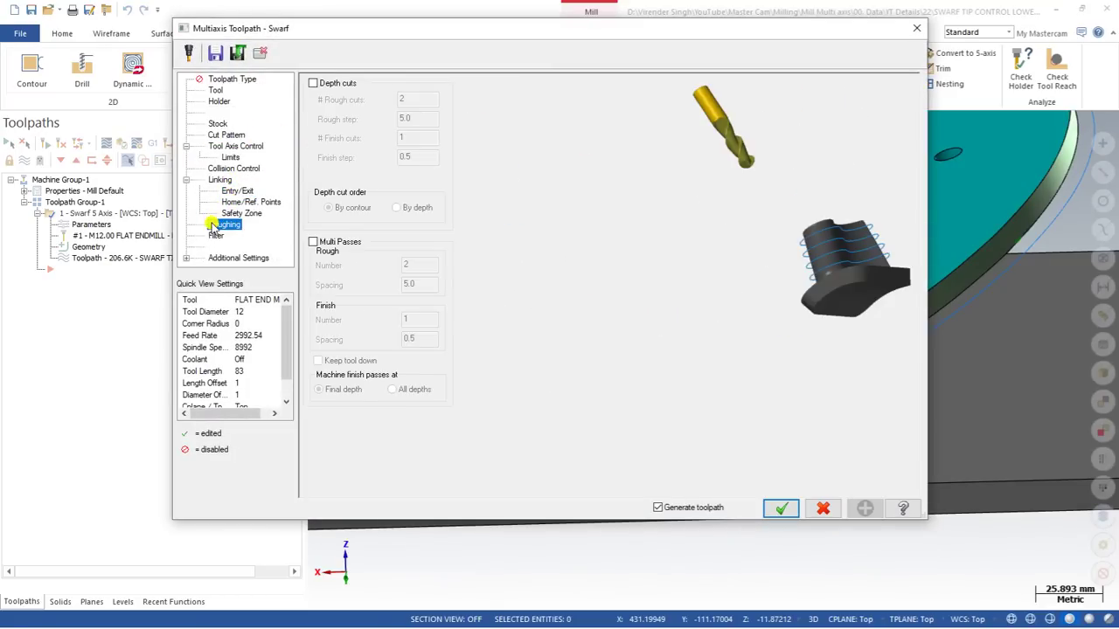
left_click(316, 85)
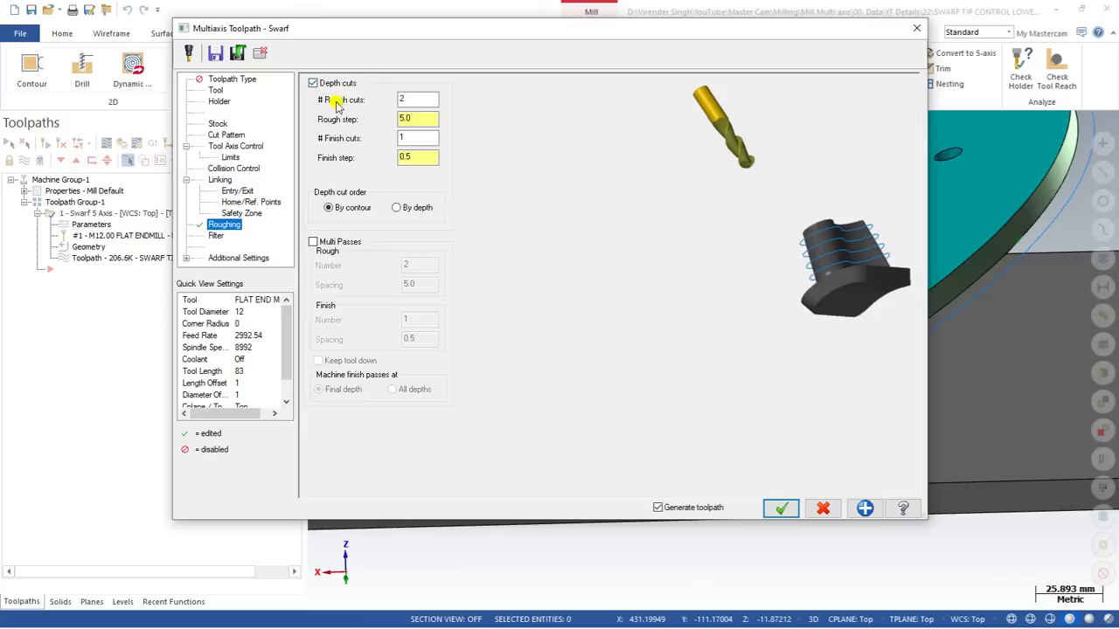
left_click(408, 100)
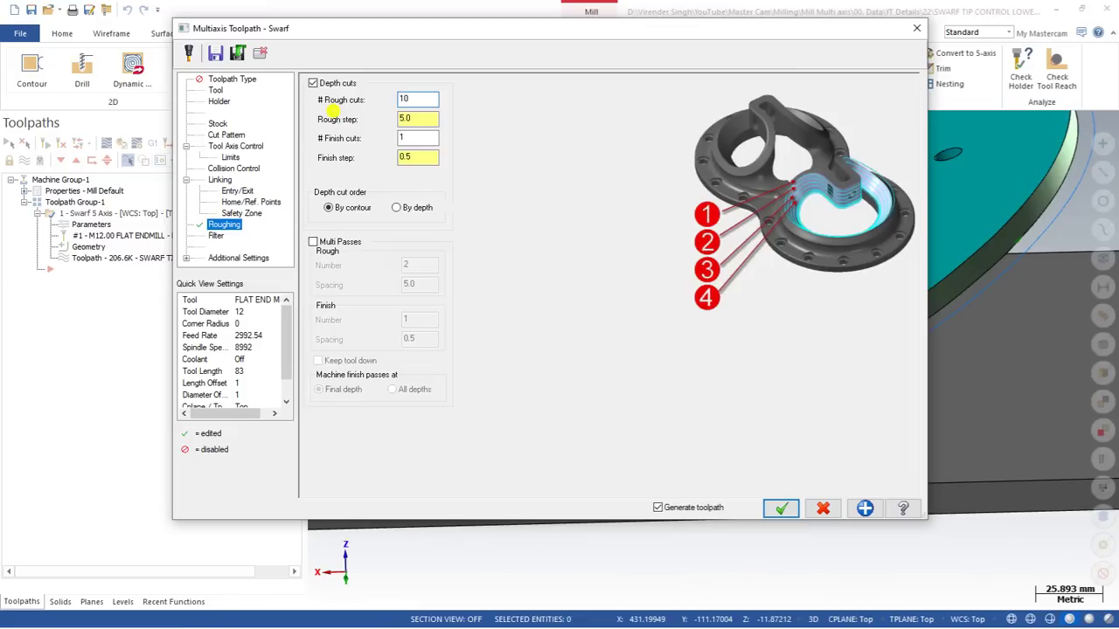
key("Tab")
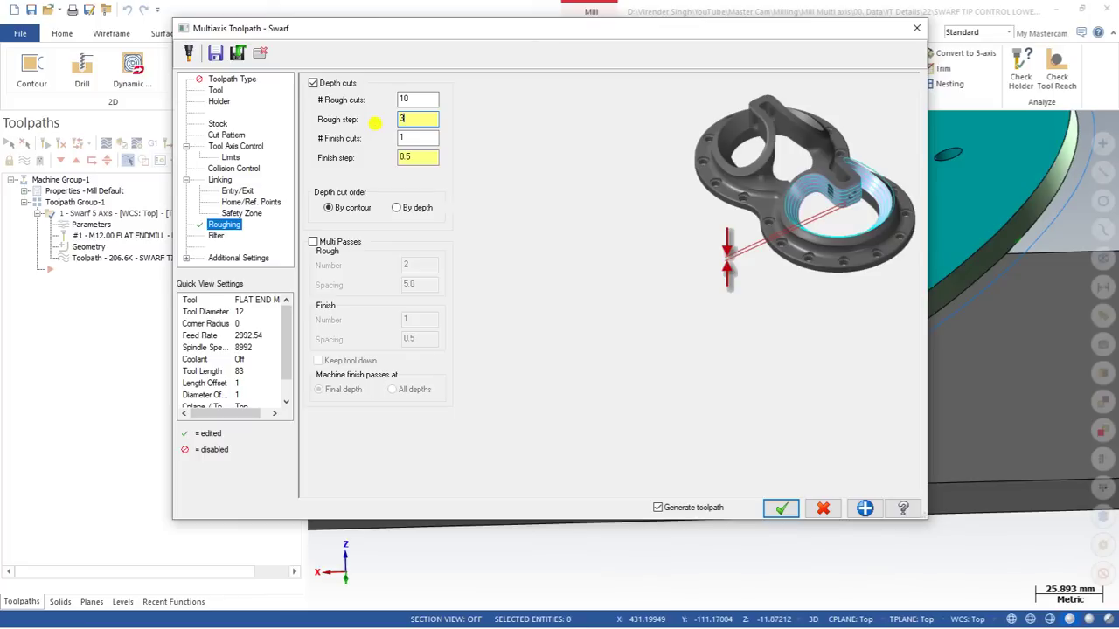
left_click(404, 100)
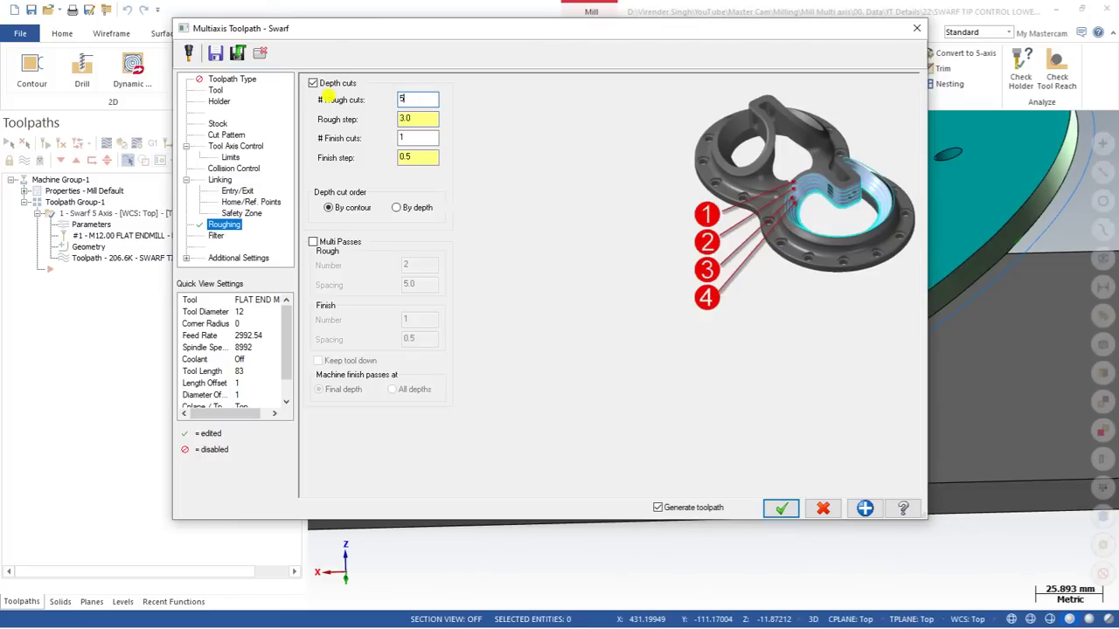
left_click(405, 133)
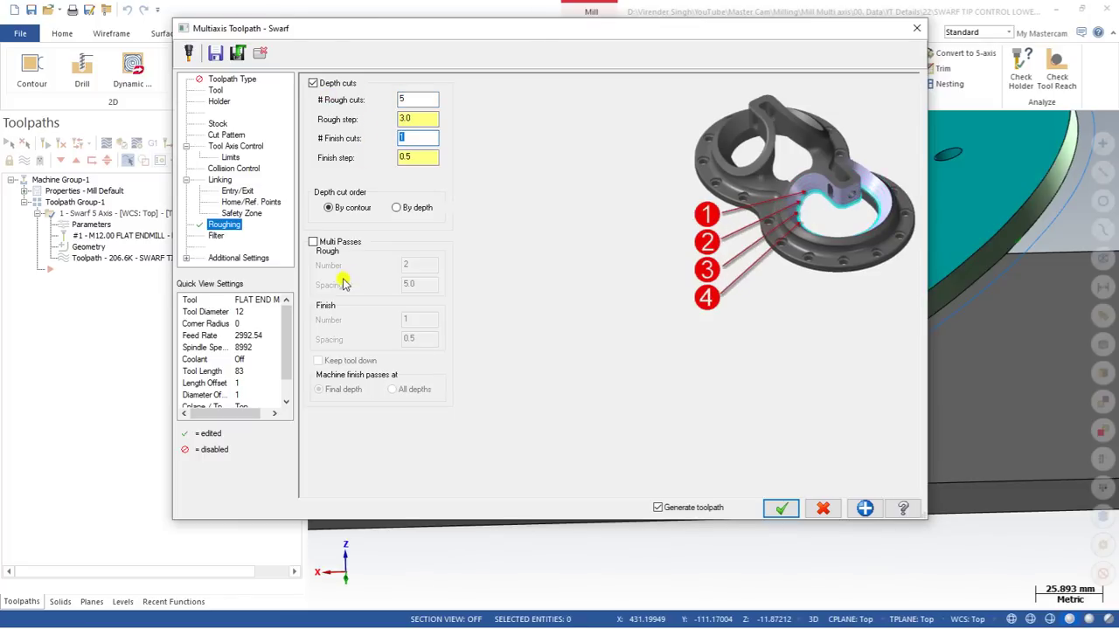
left_click(774, 511)
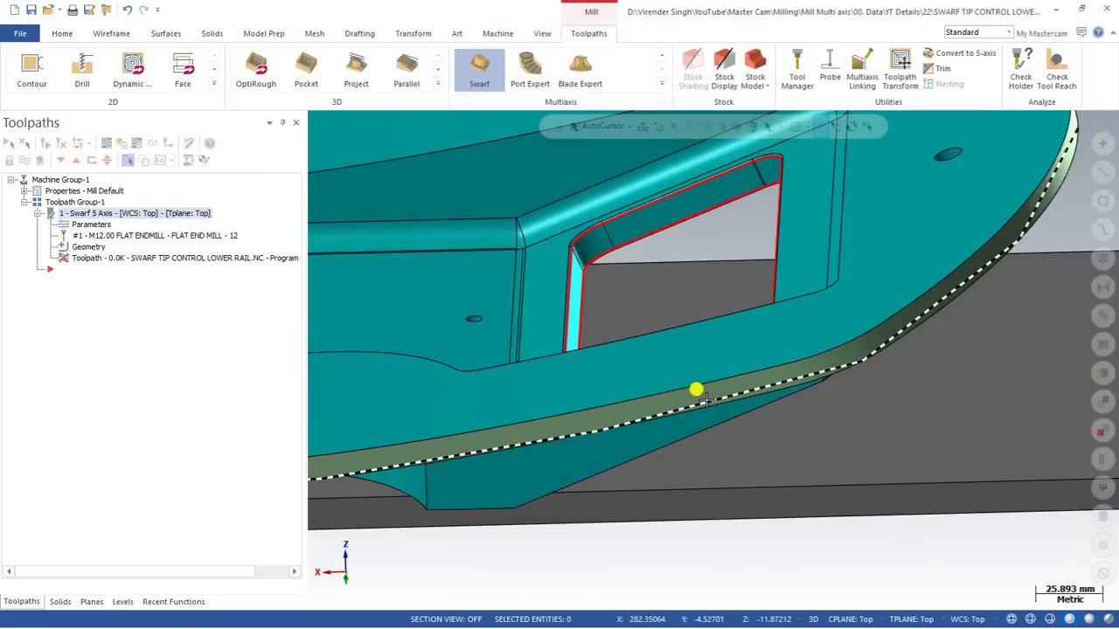
Examine the regenerated depth-cut passes and their entry and exit moves along the outer edge.
scroll(725, 388, "down", 3)
scroll(734, 371, "up", 3)
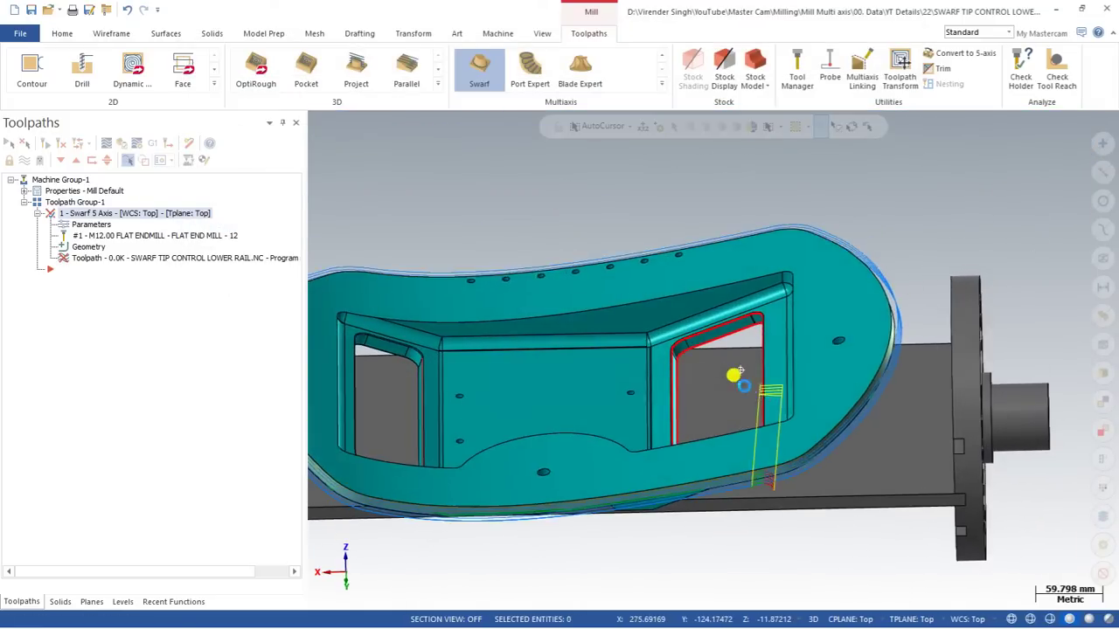
scroll(751, 419, "down", 3)
scroll(774, 454, "up", 4)
middle_click_drag(777, 456, 763, 437)
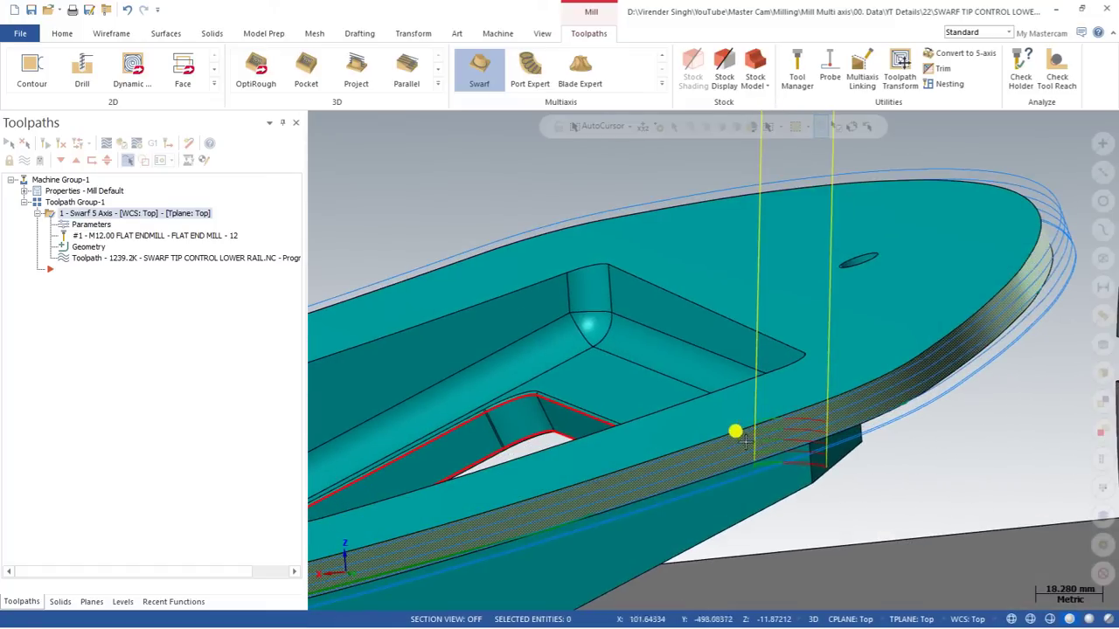
Try out multi passes in the outer-edge Swarf operation's roughing settings.
left_click(78, 225)
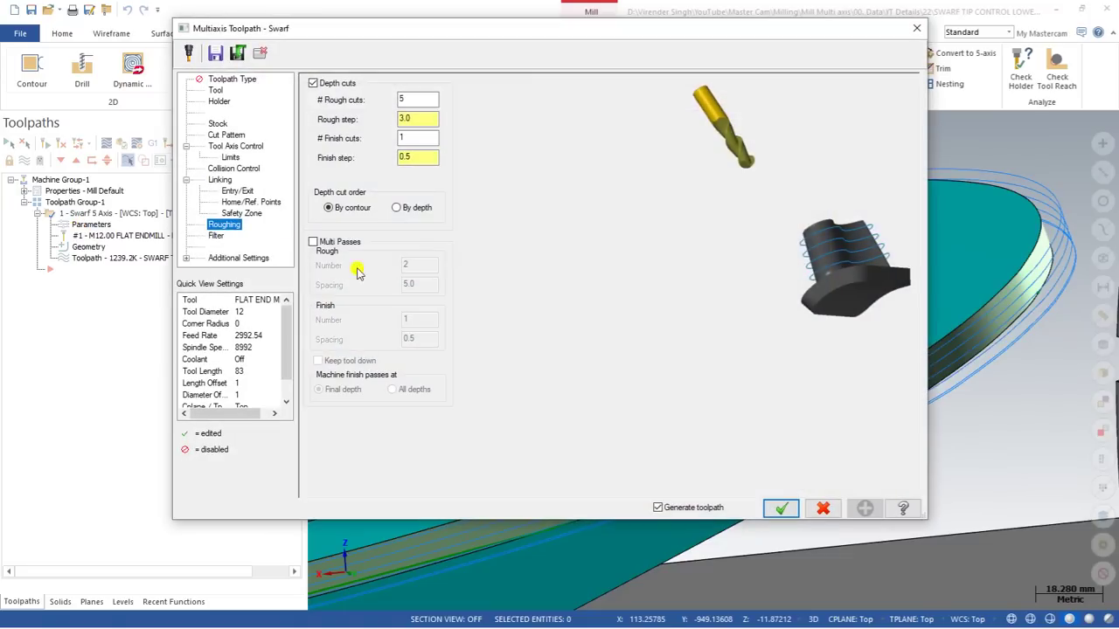
left_click(313, 240)
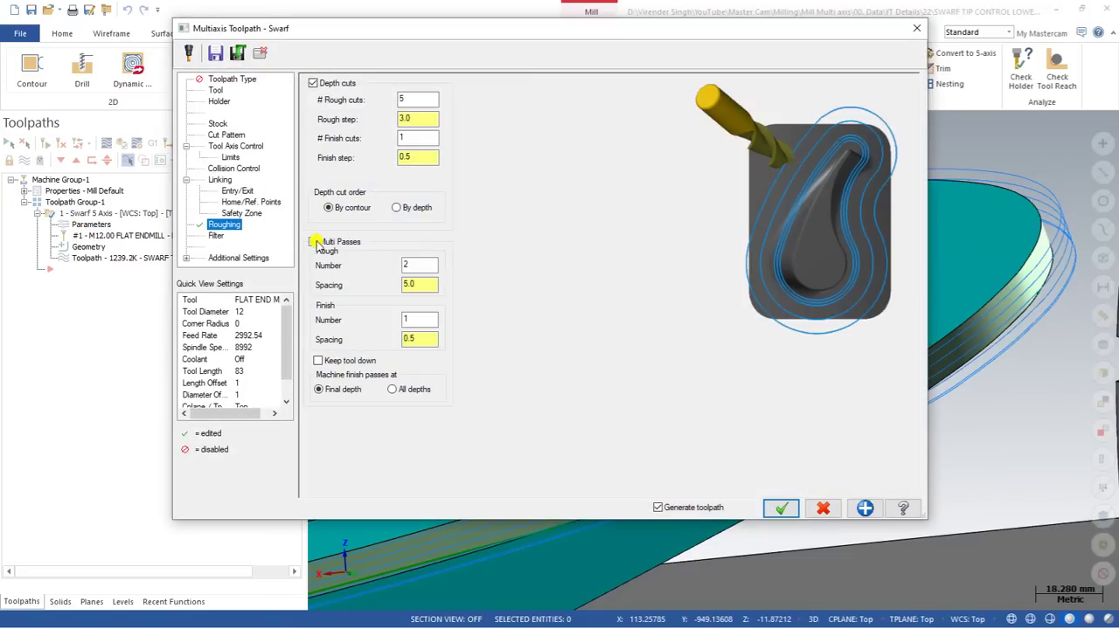
left_click(313, 243)
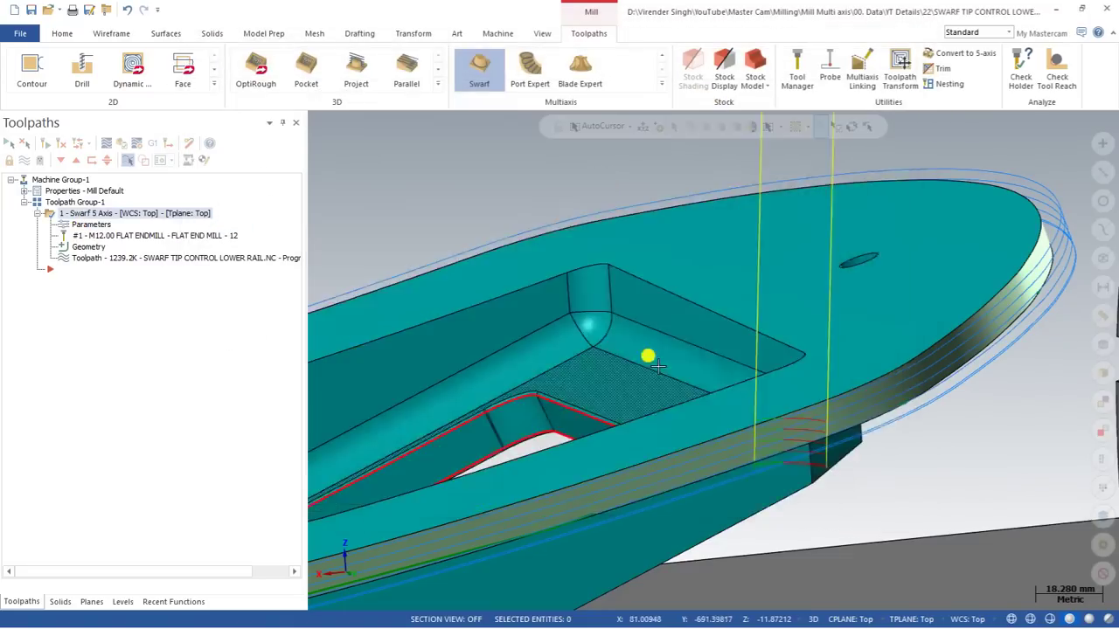
Create a second Swarf operation with chain walls, using the lower and upper contours of the larger pocket window.
middle_click_drag(646, 357, 631, 308)
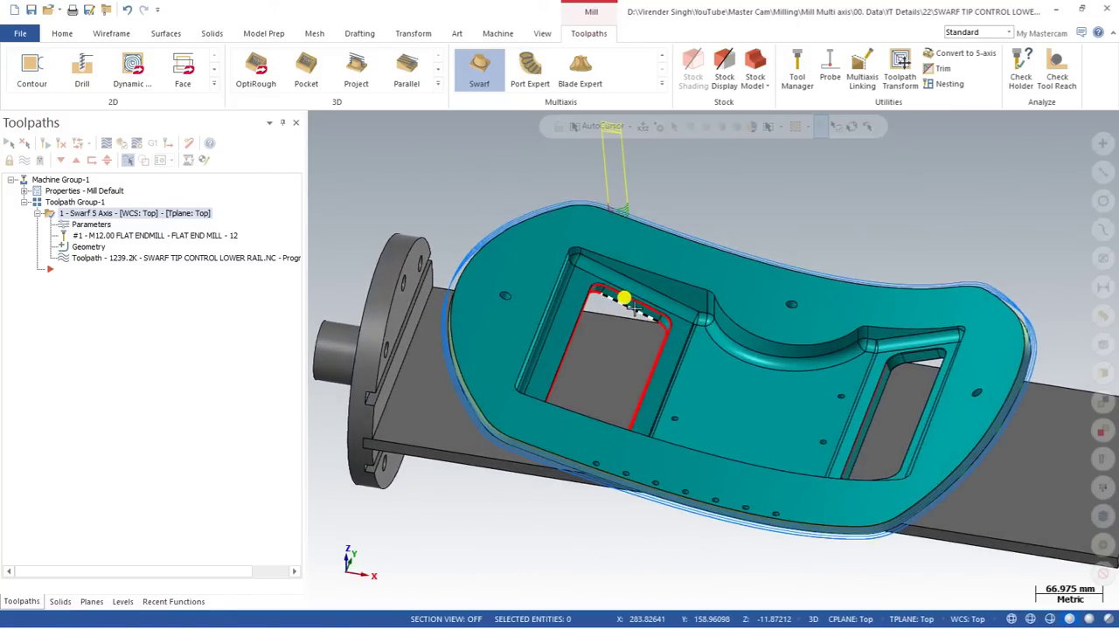
scroll(611, 297, "up", 5)
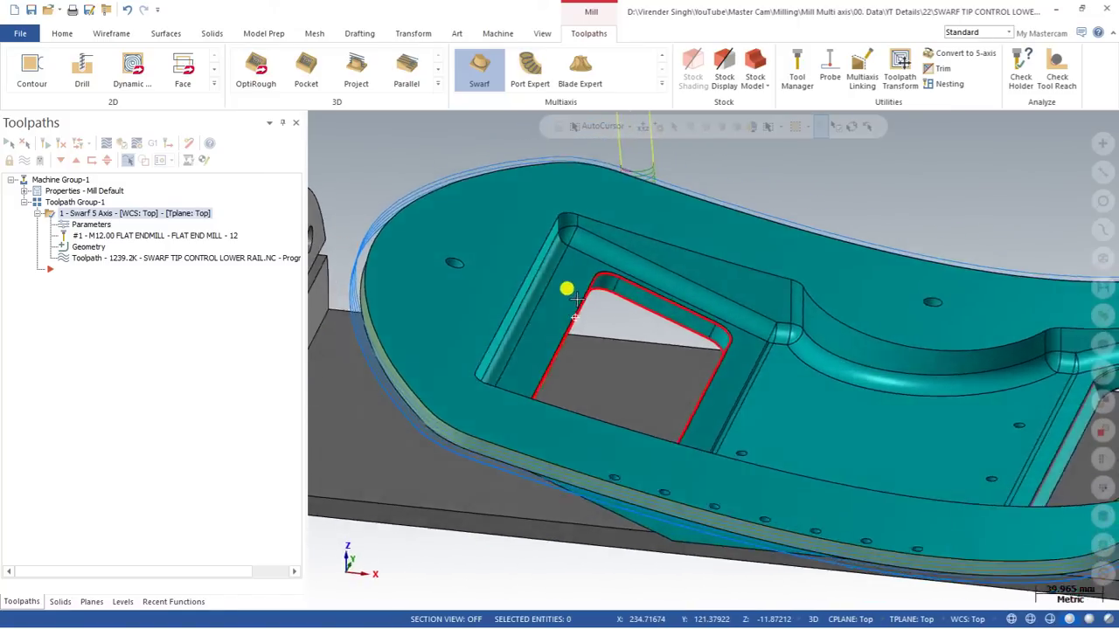
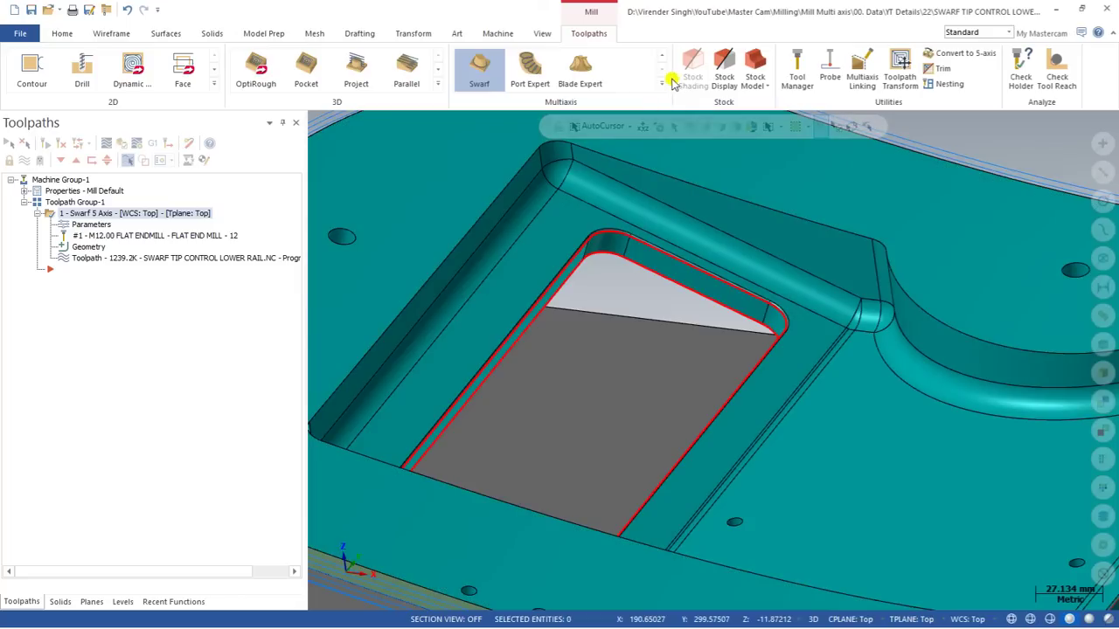
left_click(661, 83)
left_click(580, 256)
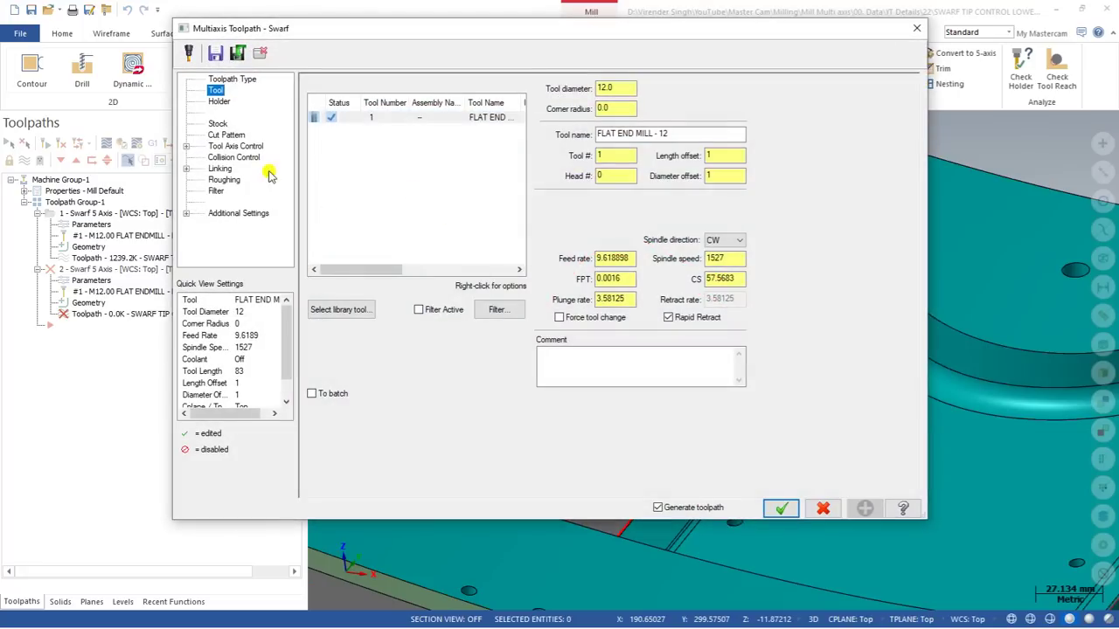
left_click(225, 135)
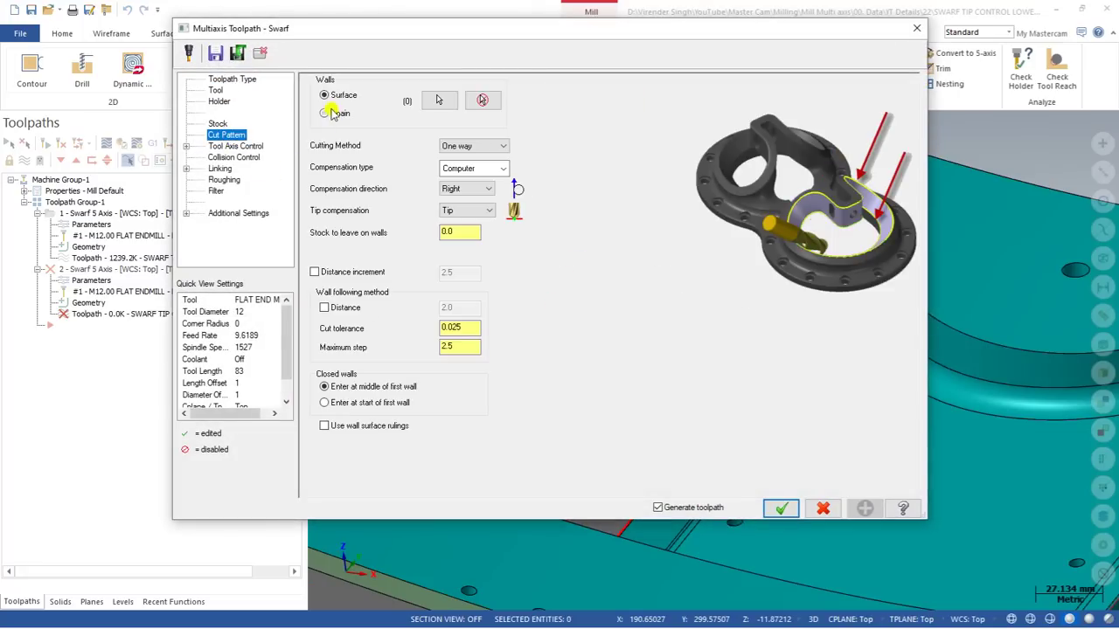
left_click(437, 100)
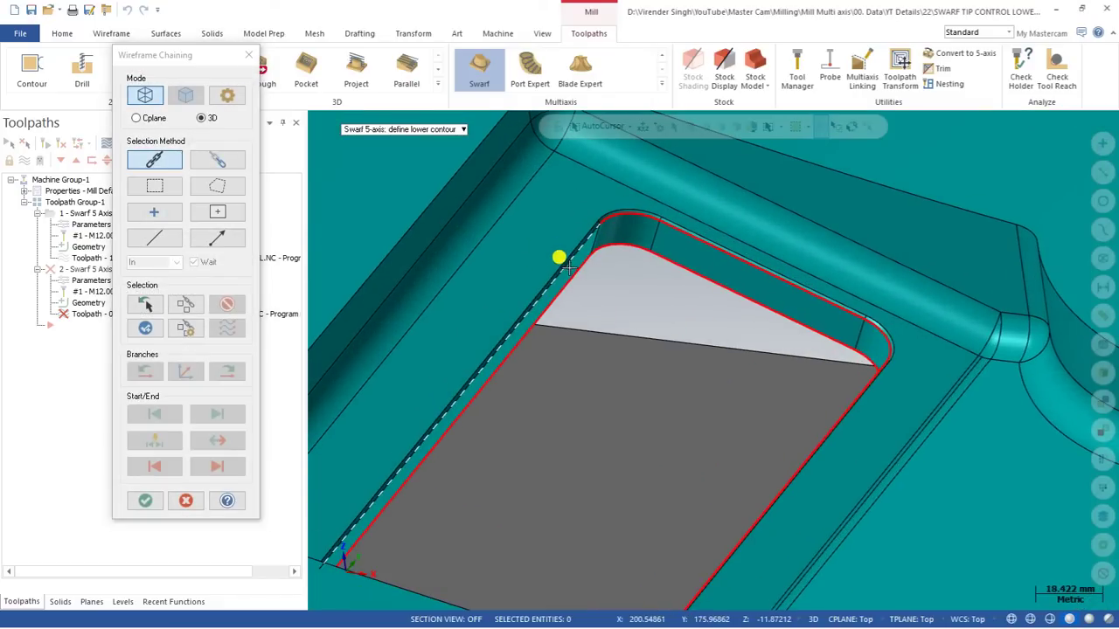
left_click(592, 268)
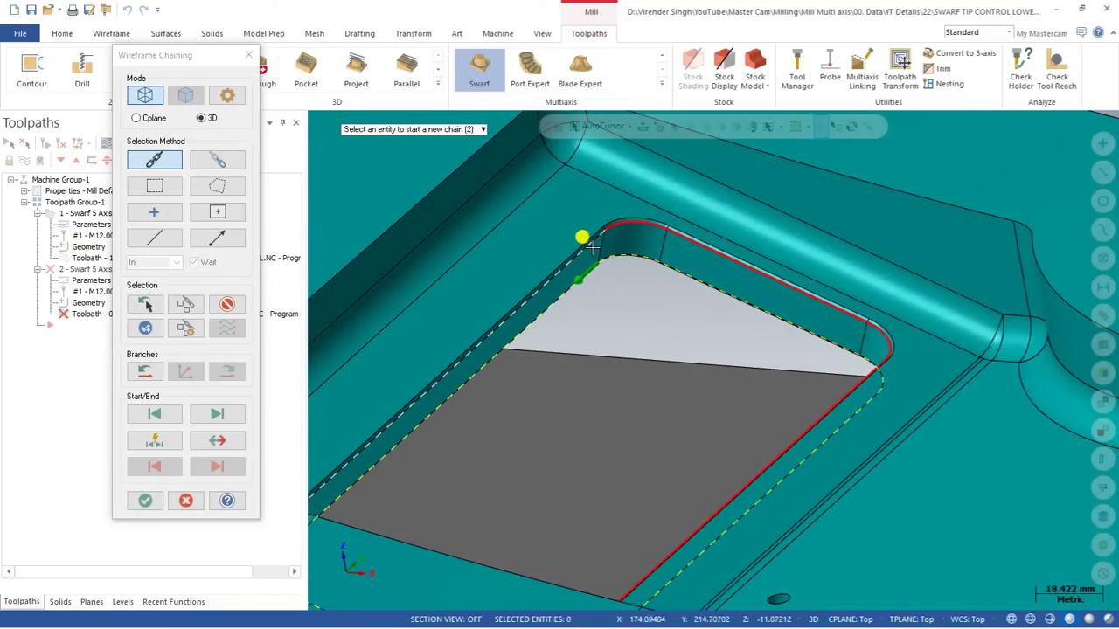
left_click(592, 246)
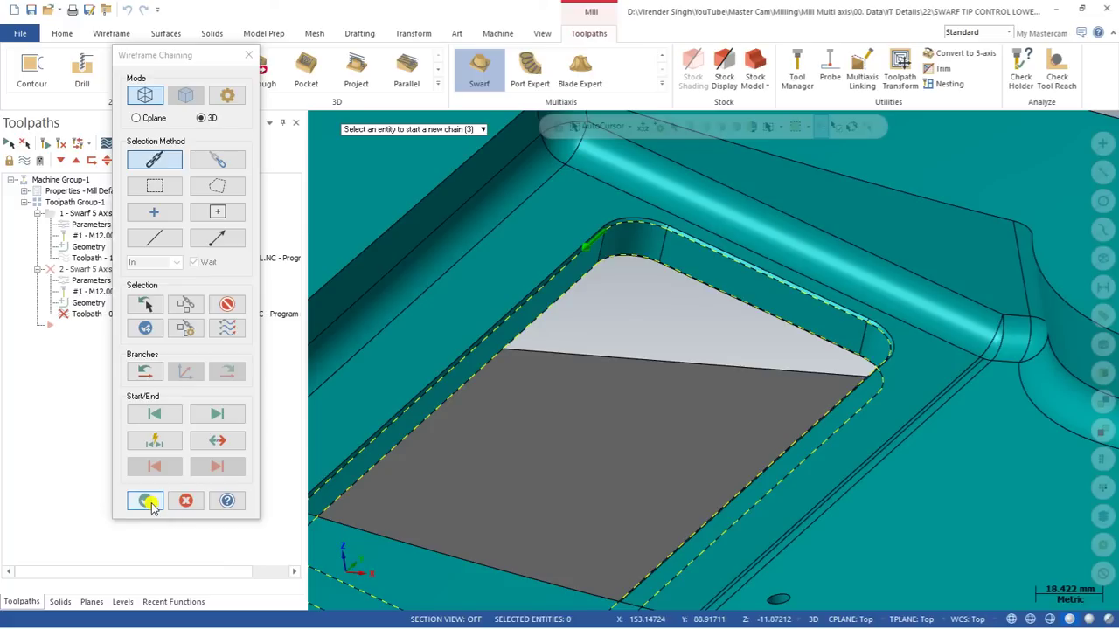
left_click(146, 502)
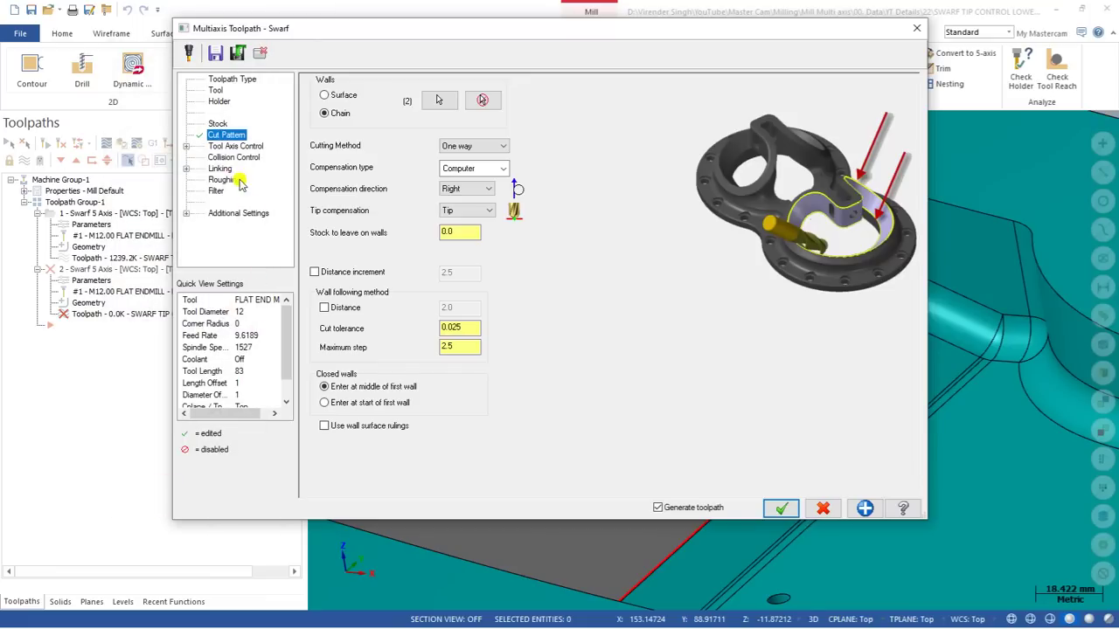
Review the new operation's tool axis, collision control and linking settings, disable depth cuts, and generate the toolpath.
left_click(231, 147)
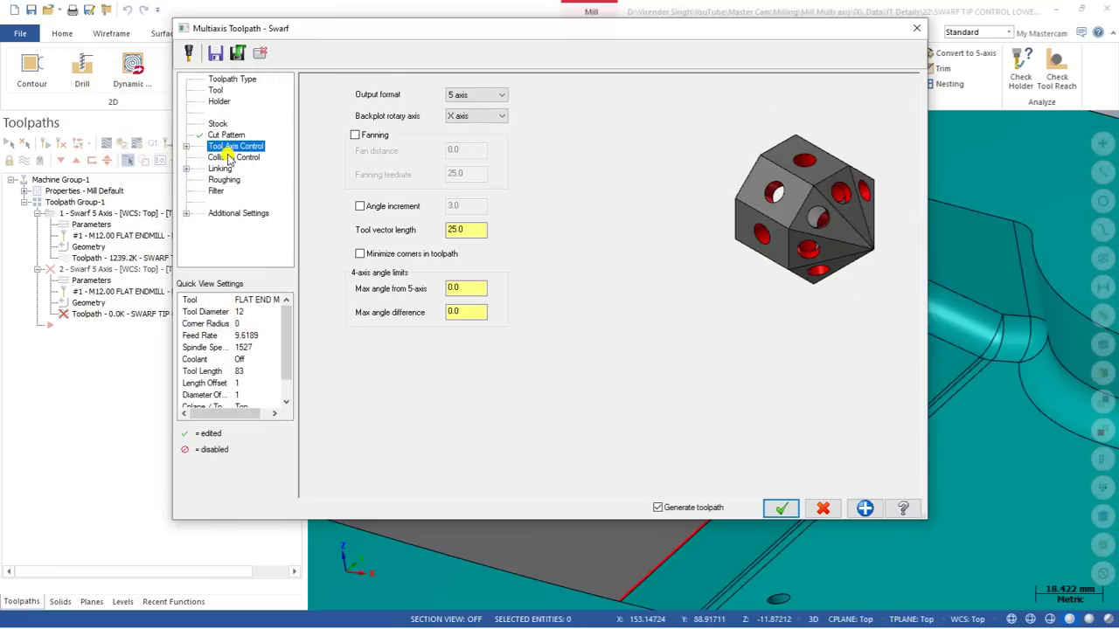
left_click(230, 157)
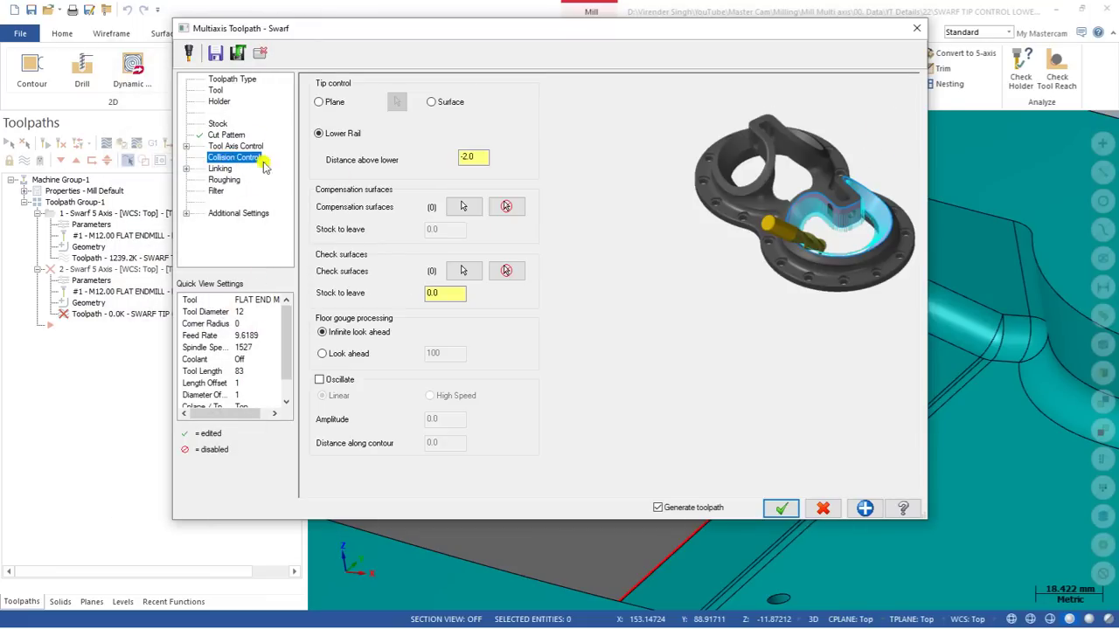
left_click(219, 170)
left_click(186, 169)
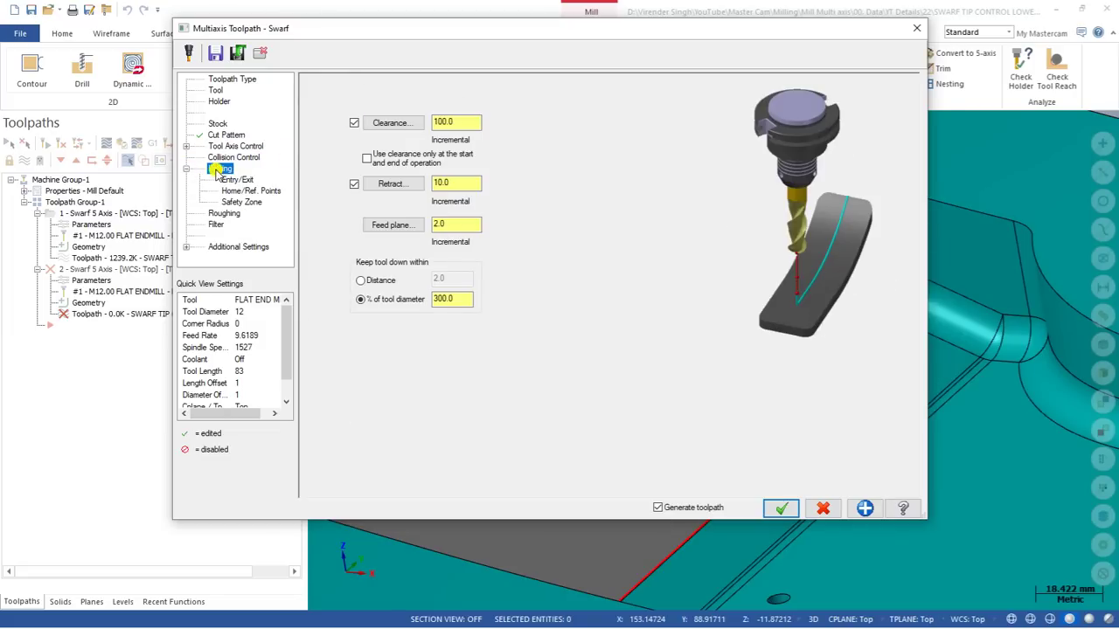
left_click(224, 213)
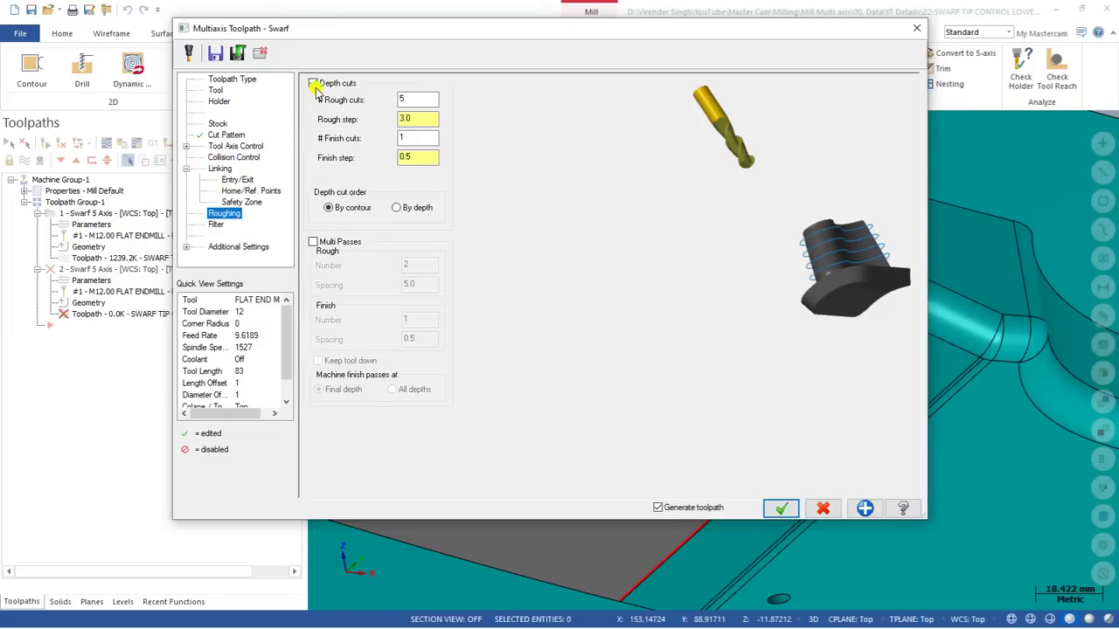
left_click(314, 83)
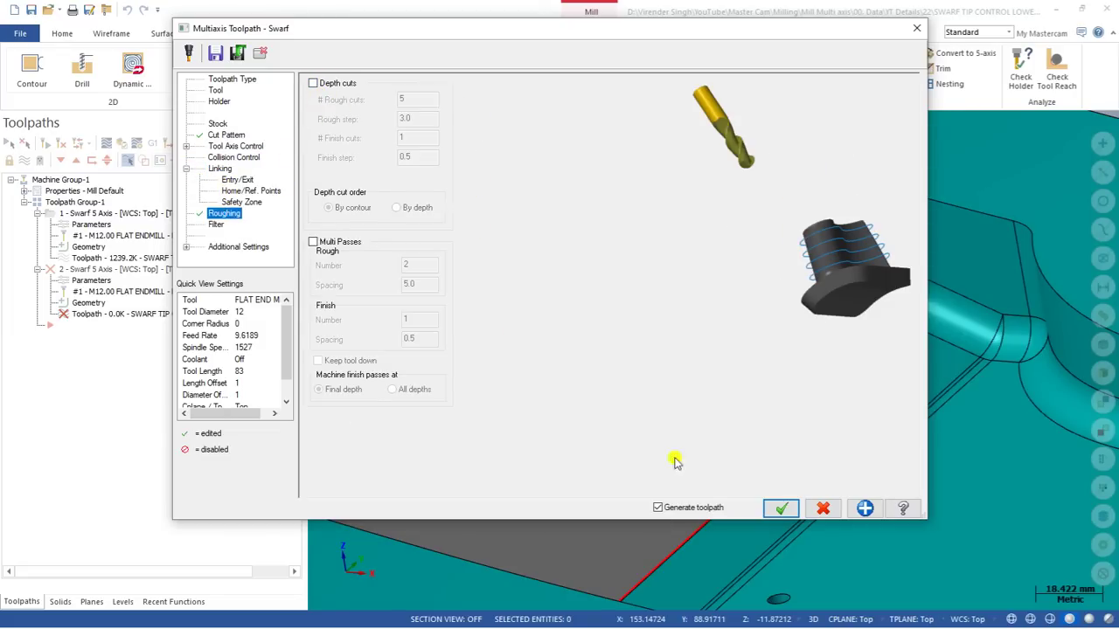
left_click(780, 508)
Backplot the pocket window's Swarf toolpath to check which side of the wall the tool follows.
scroll(559, 341, "down", 3)
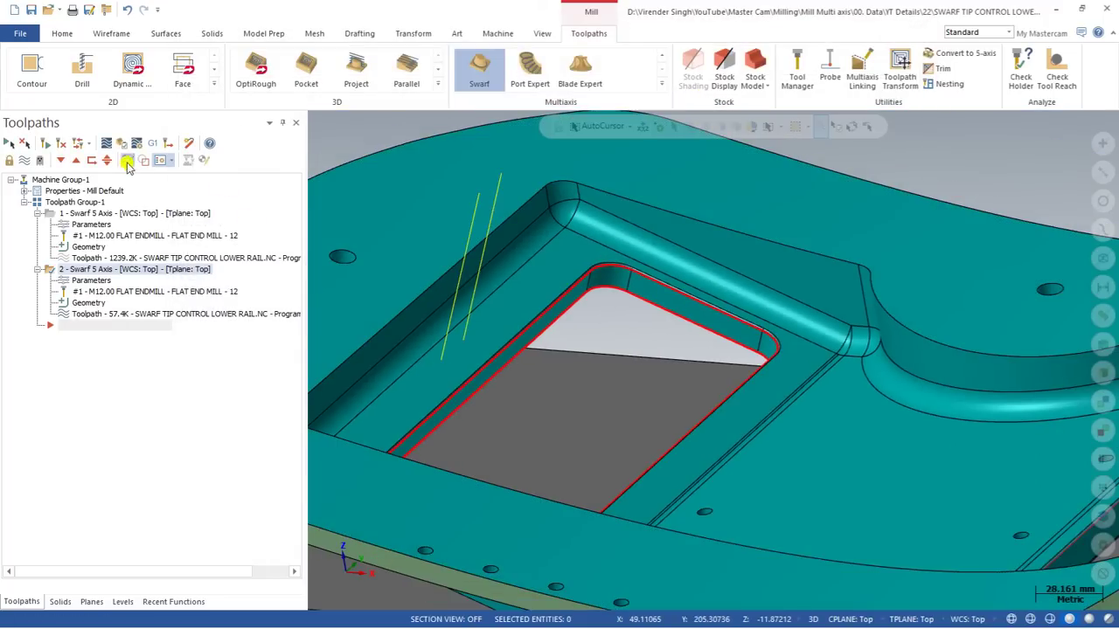
left_click(106, 142)
left_click(317, 123)
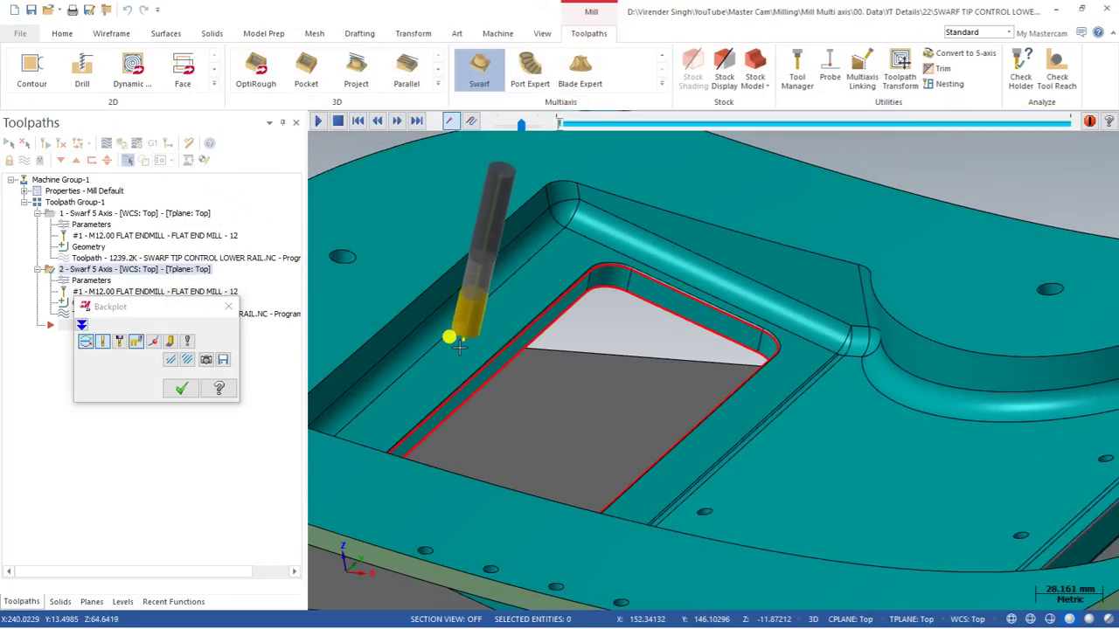
left_click(228, 306)
Set the window operation's compensation direction to Left and regenerate the toolpath.
left_click(92, 279)
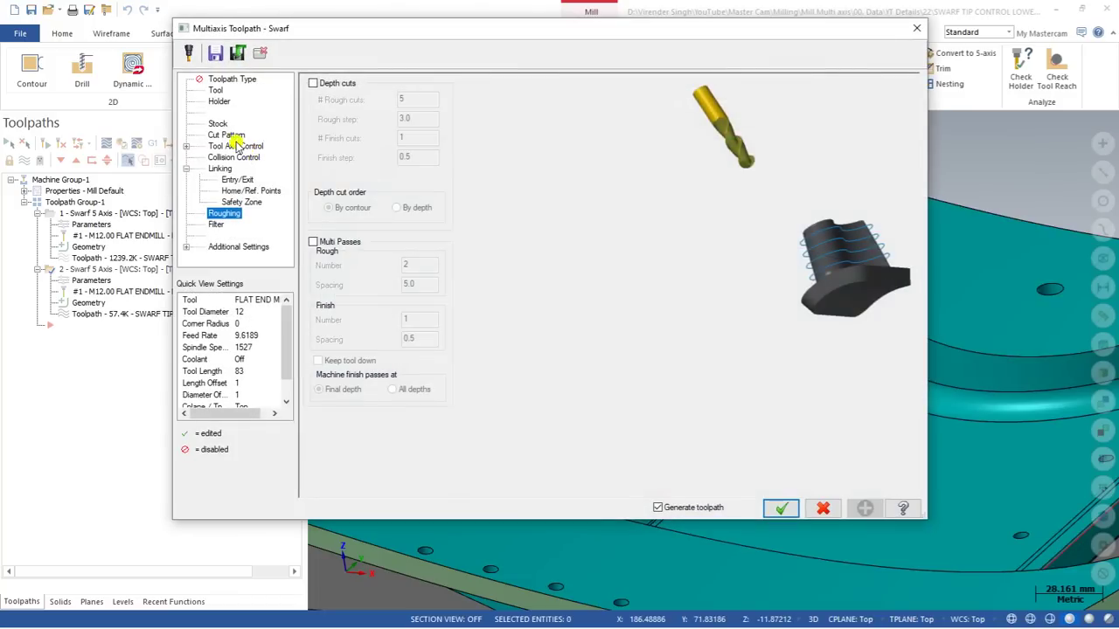
left_click(227, 136)
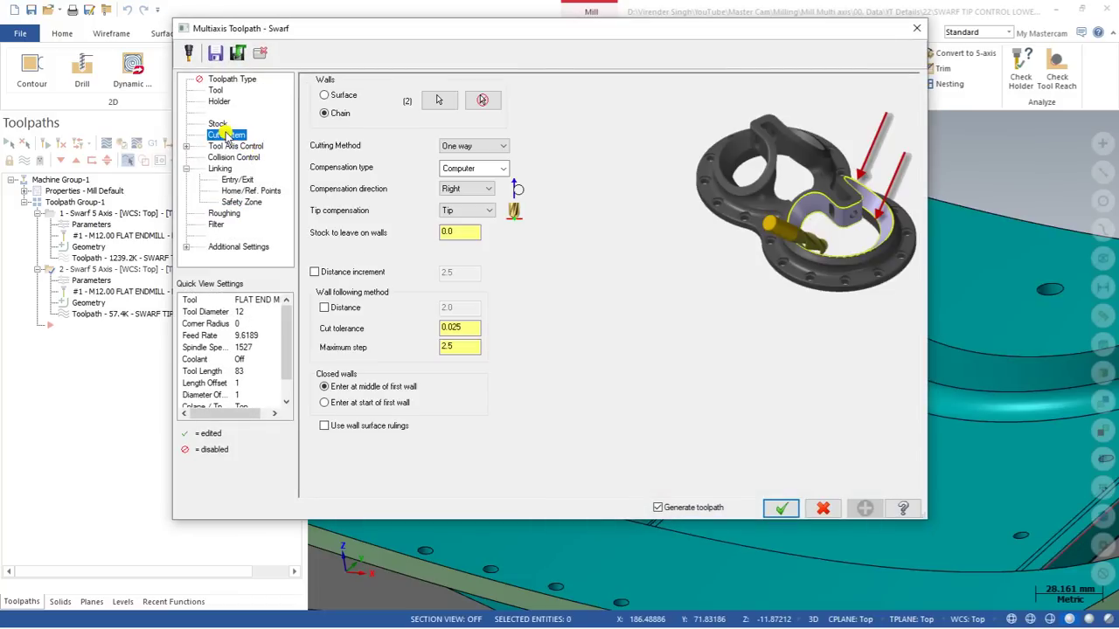
left_click(460, 190)
left_click(455, 201)
left_click(780, 508)
middle_click_drag(549, 346, 494, 371)
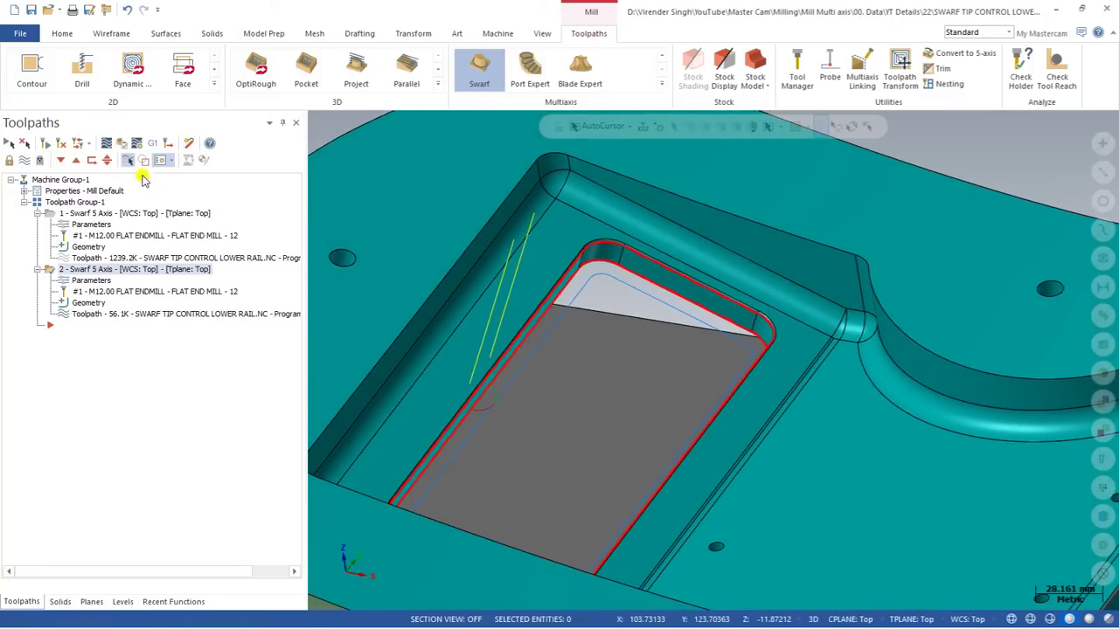
Backplot the window toolpath and check the tool's entry move against the wall.
left_click(105, 144)
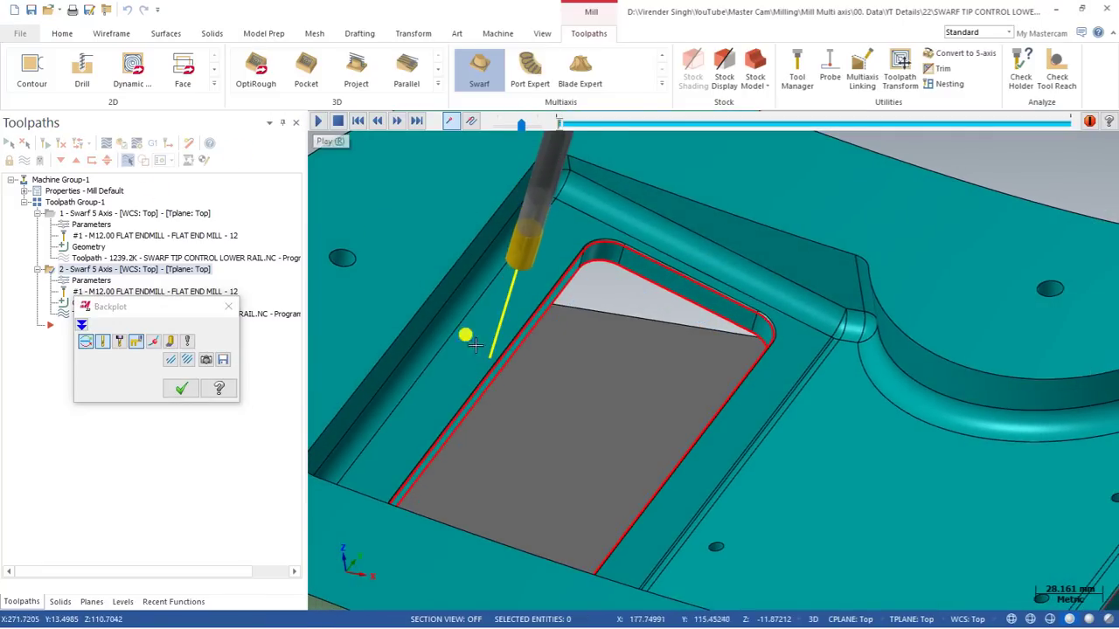
scroll(537, 393, "up", 3)
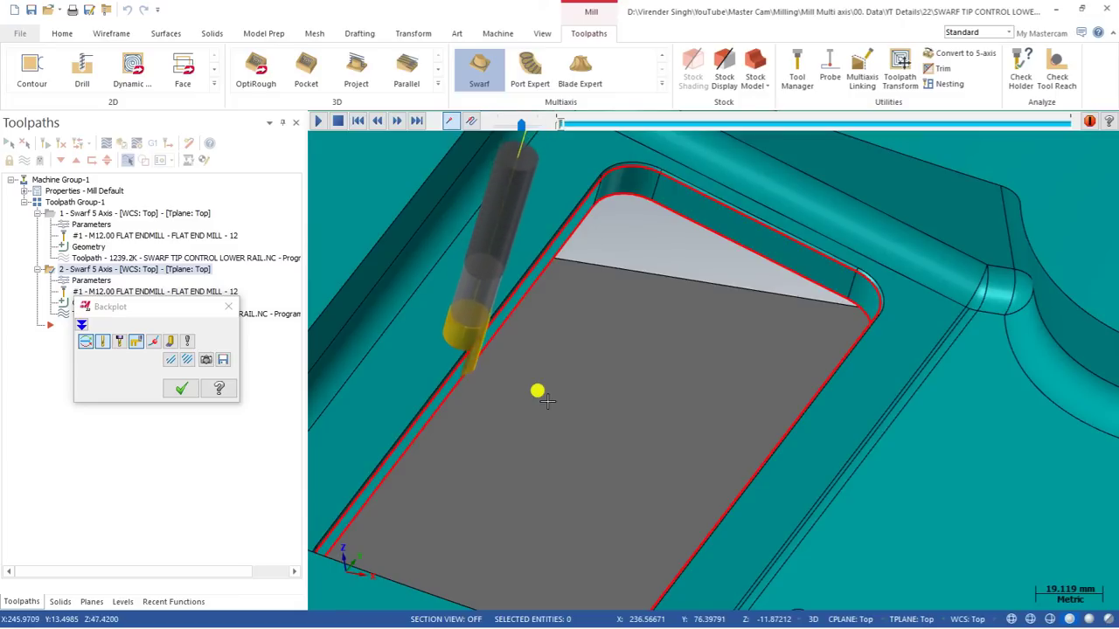
left_click(181, 388)
Set the direction of the window operation's entry and exit curves to Left and regenerate the toolpath.
left_click(88, 281)
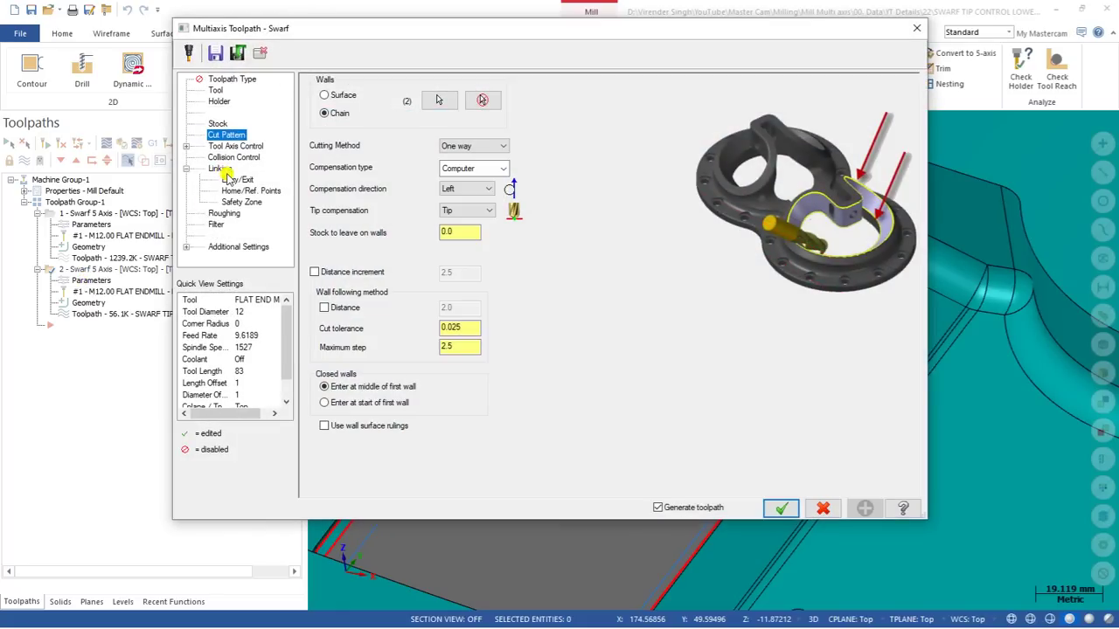
left_click(227, 178)
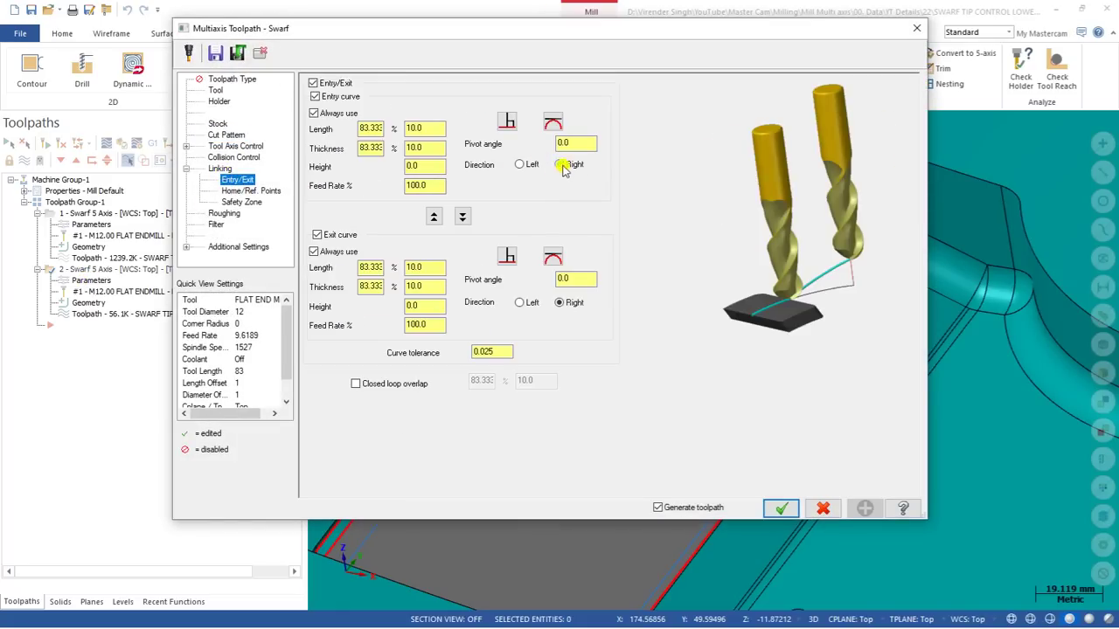
left_click(527, 169)
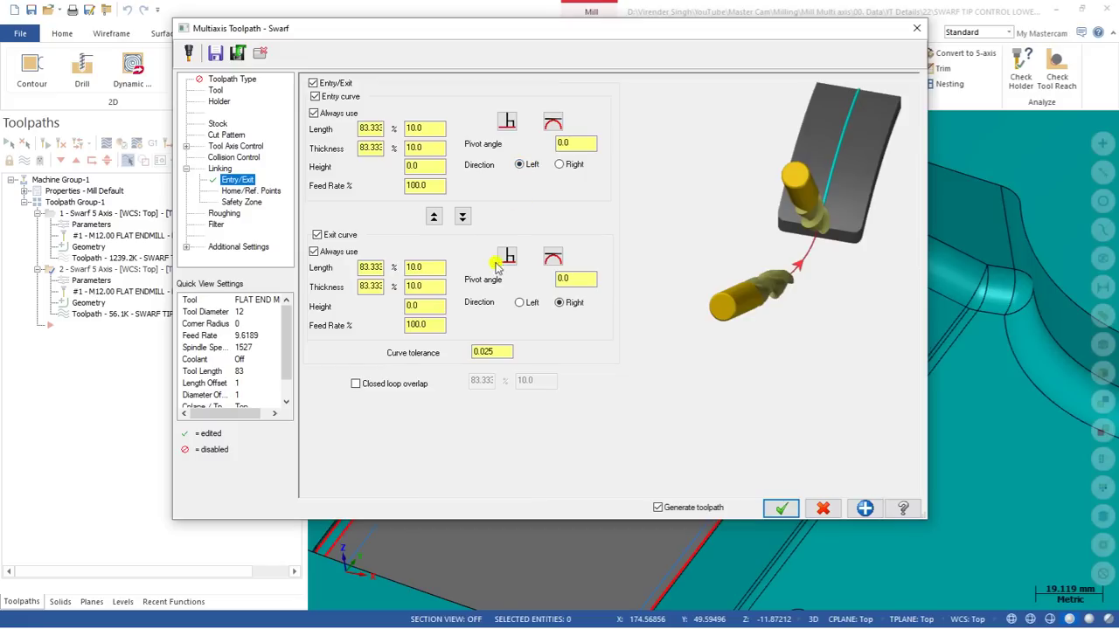
left_click(781, 508)
Backplot the window toolpath with its new entry and exit curves and inspect the tool motion around the opening.
left_click(190, 142)
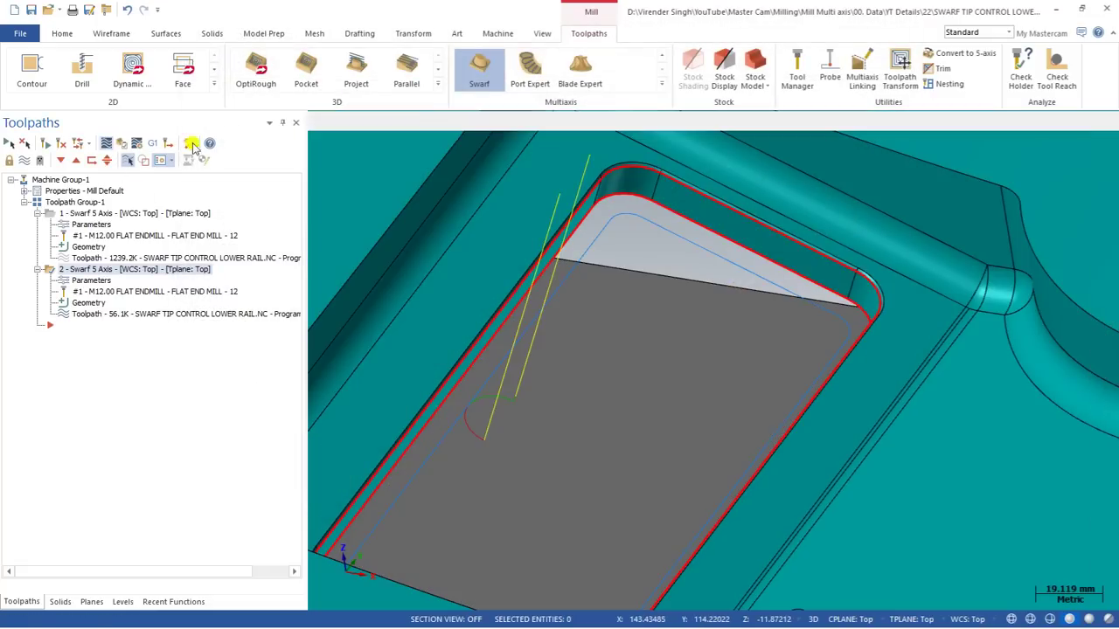
left_click(317, 123)
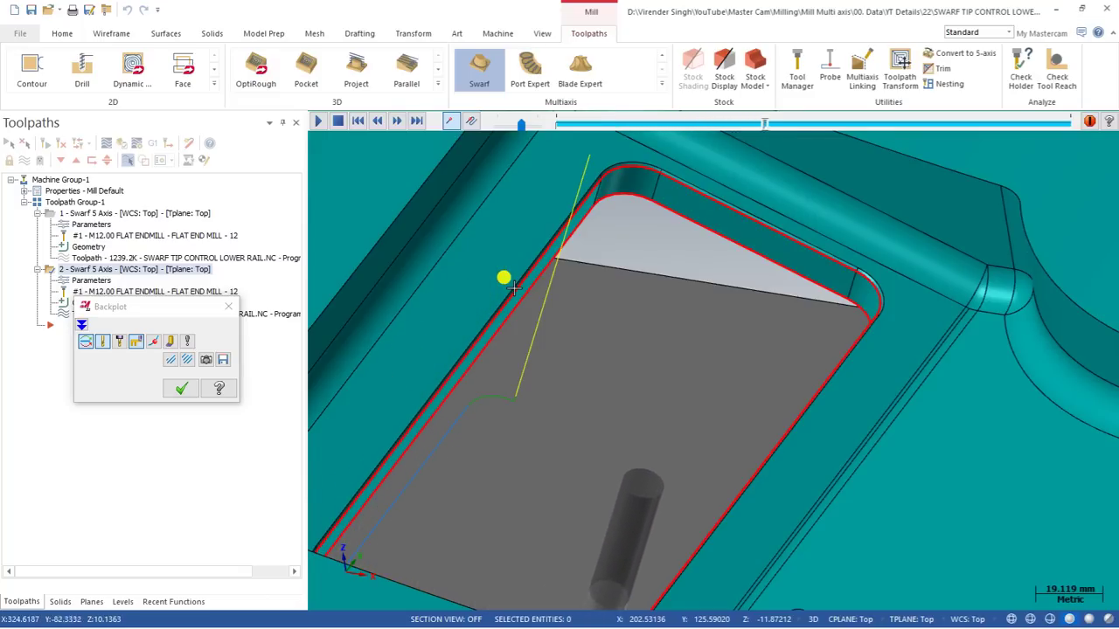
scroll(516, 288, "down", 3)
scroll(516, 272, "down", 2)
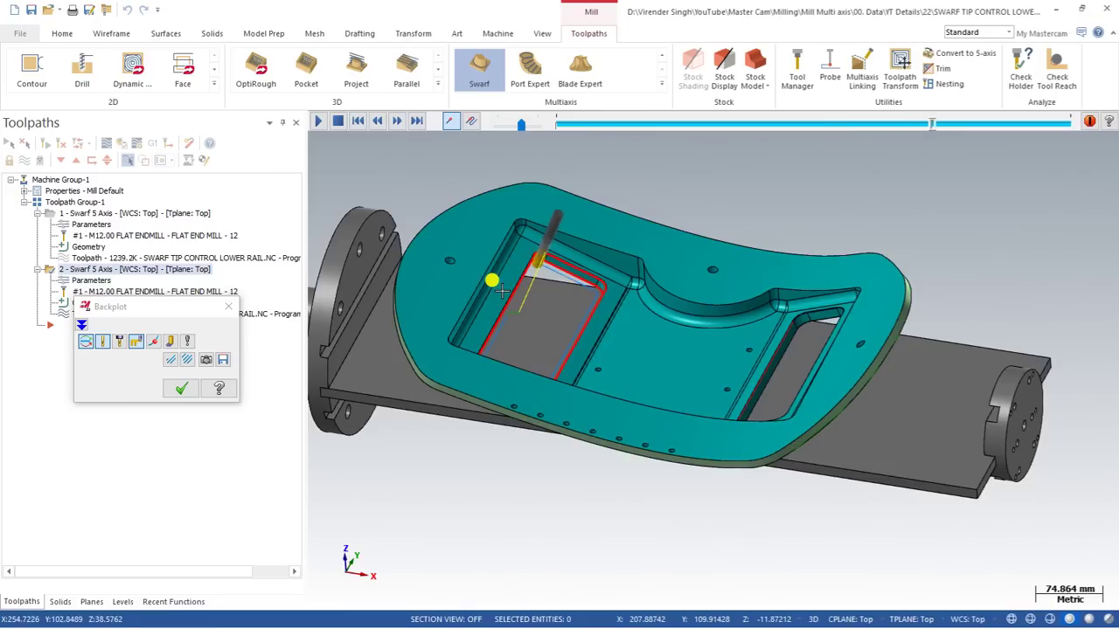
scroll(507, 288, "up", 3)
key("Escape")
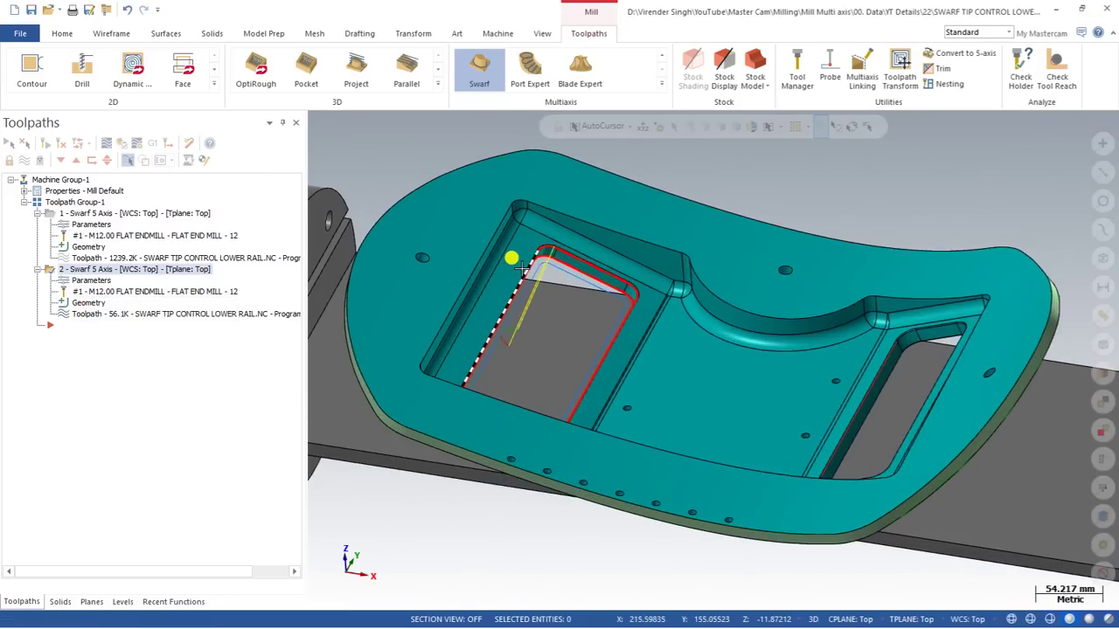
scroll(550, 306, "down", 1)
scroll(550, 306, "up", 3)
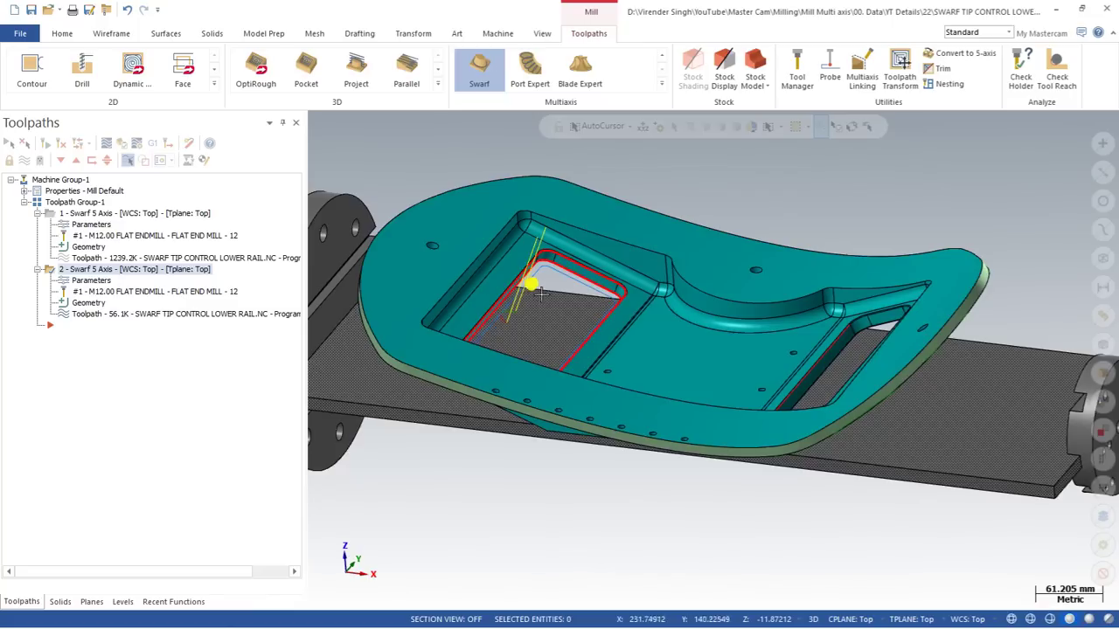